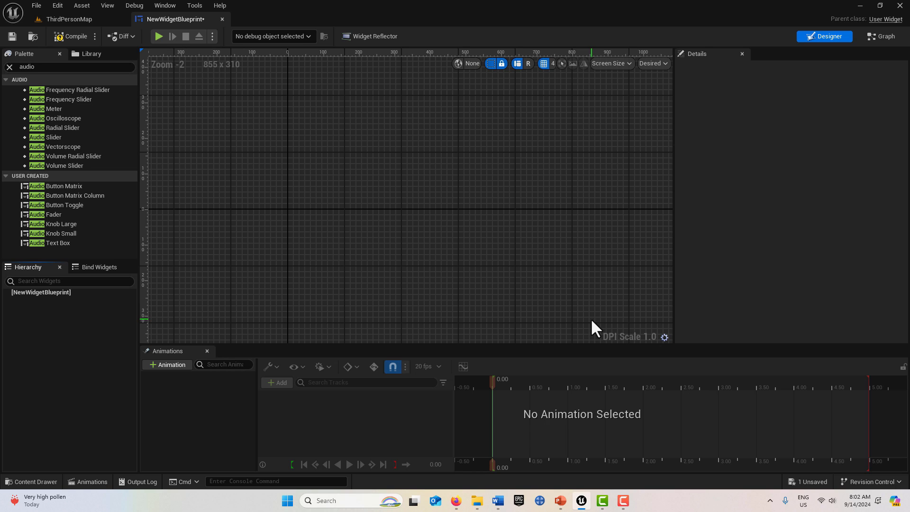
Step: Find the Horizontal Box in the widget palette and add it as the root of the empty widget blueprint
drag(37, 67, 1, 67)
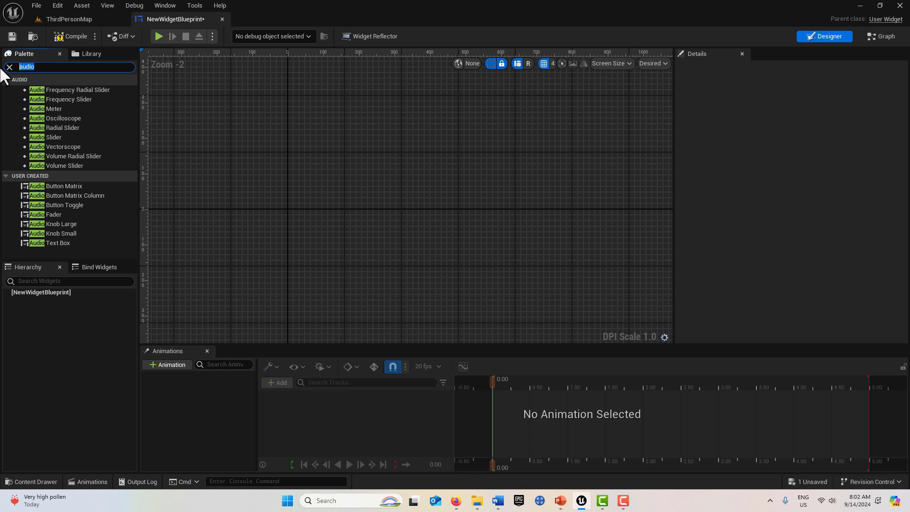
text(hor)
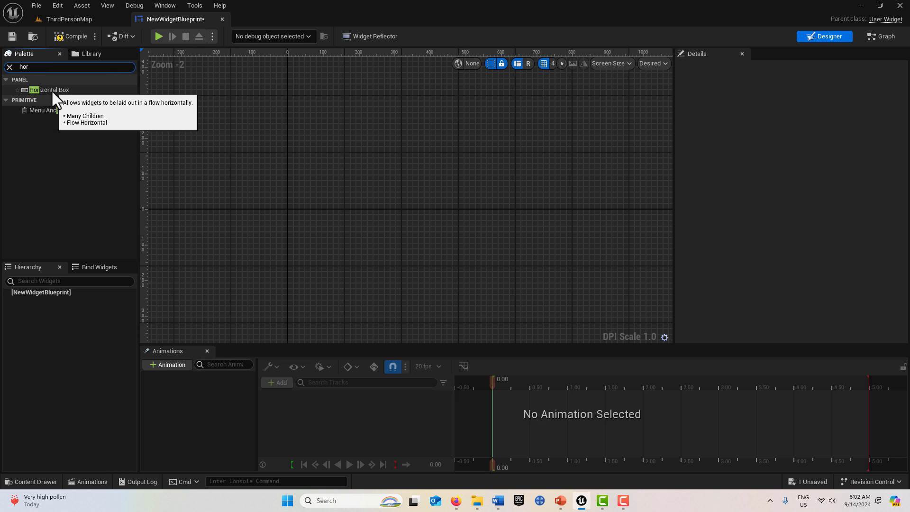
drag(51, 90, 338, 201)
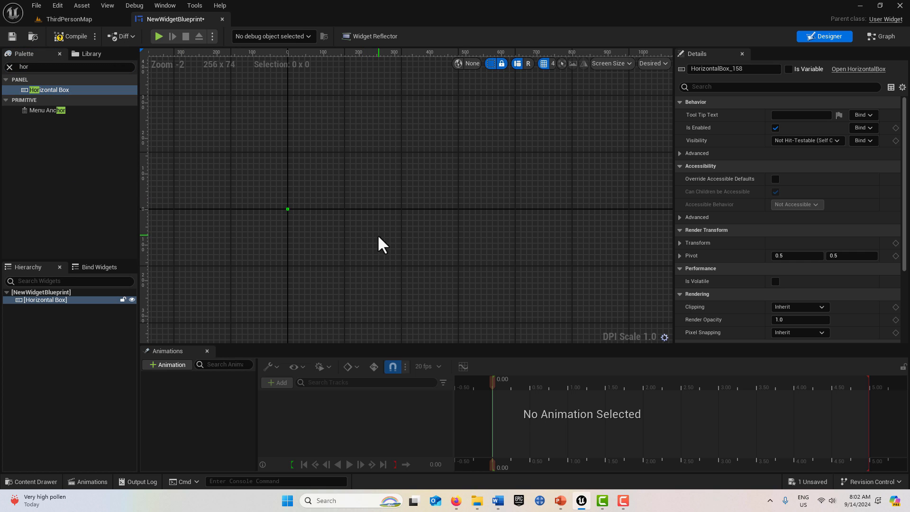
Step: Preview the Horizontal Box with the Fill Screen size mode and return the designer to Desired
click(660, 63)
click(659, 82)
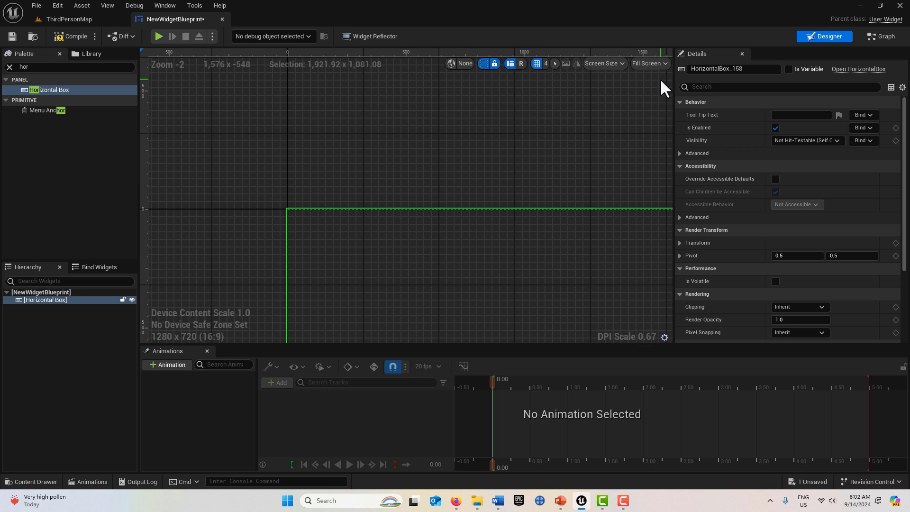
scroll(566, 193, down, 2)
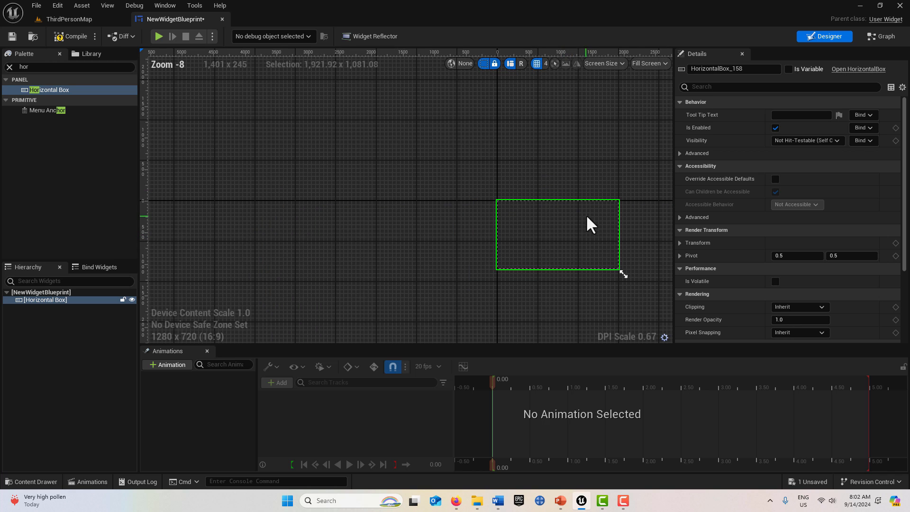
click(662, 63)
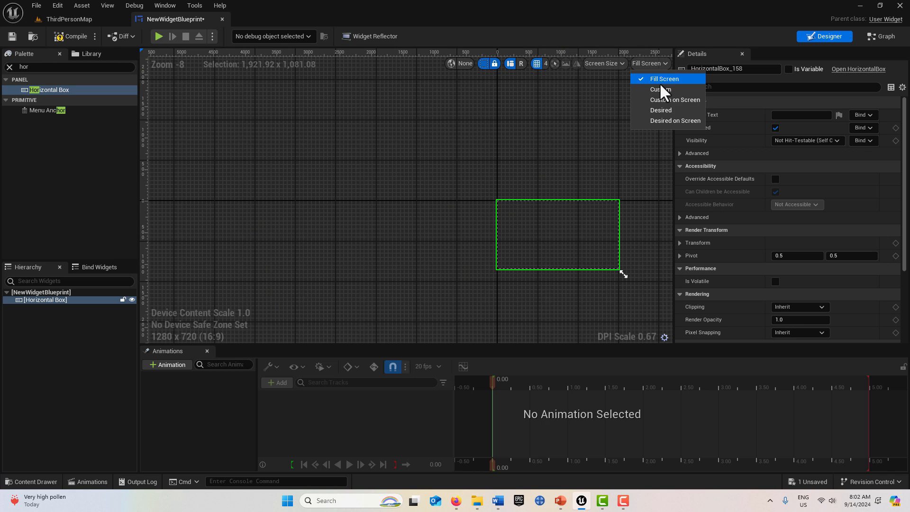
click(663, 109)
Step: Add a Text widget inside the Horizontal Box and expand its font settings
scroll(526, 232, up, 8)
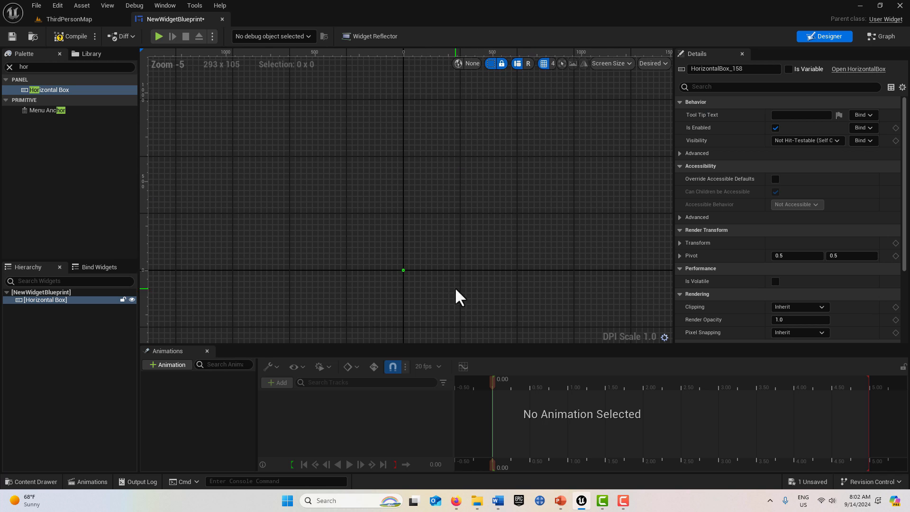
scroll(396, 190, up, 3)
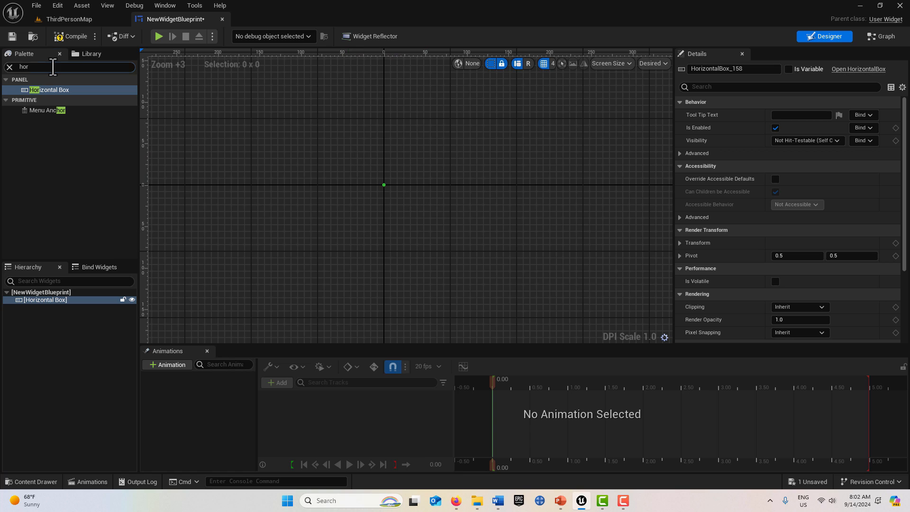
drag(52, 67, 8, 38)
text(text)
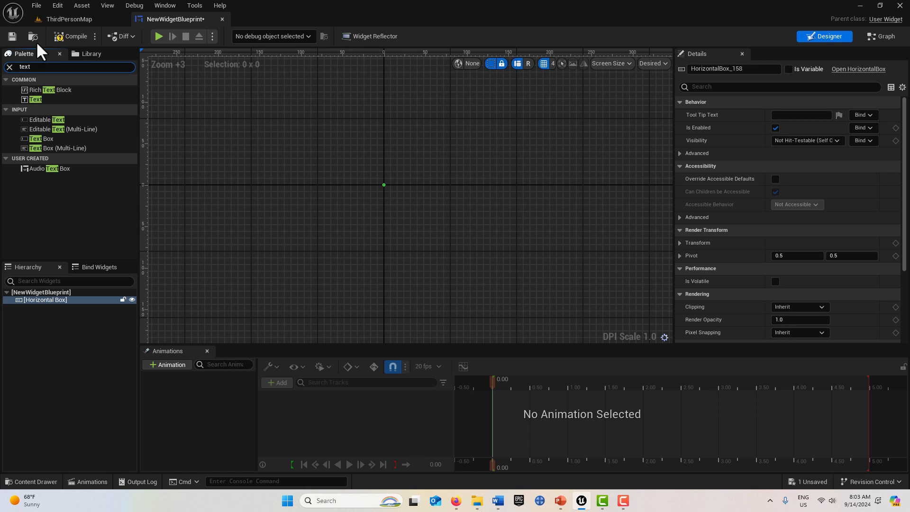
drag(35, 101, 65, 298)
scroll(468, 261, down, 1)
scroll(468, 261, down, 1)
right_drag(515, 257, 434, 256)
click(54, 308)
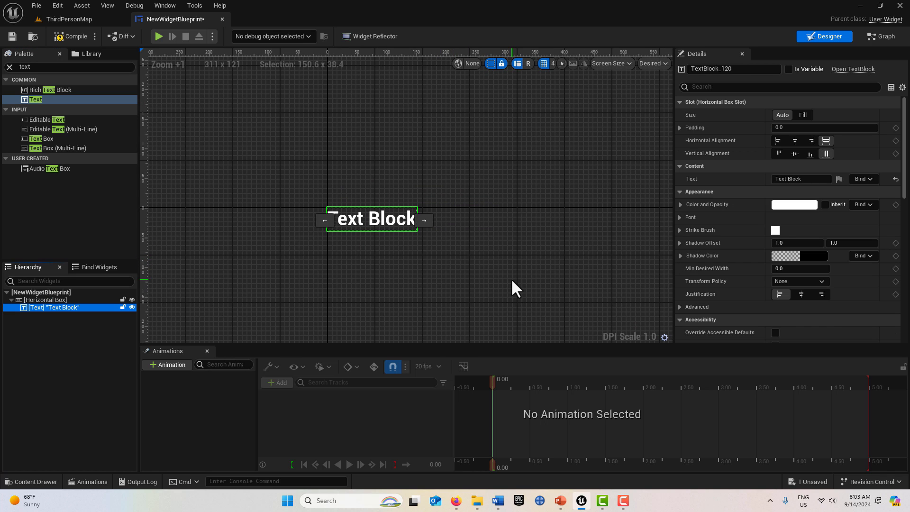
click(680, 217)
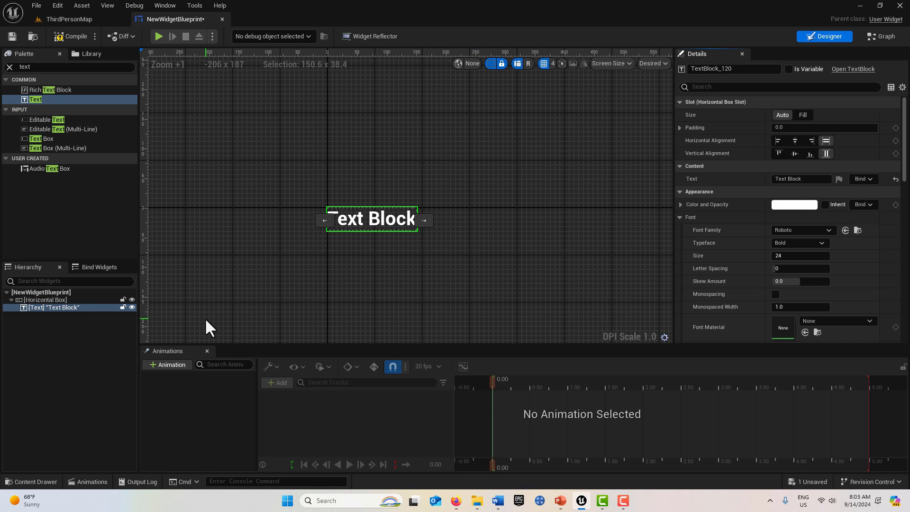
Step: Find the Audio Slider among the audio widgets and add it to the Horizontal Box after the text
click(40, 67)
text(audi)
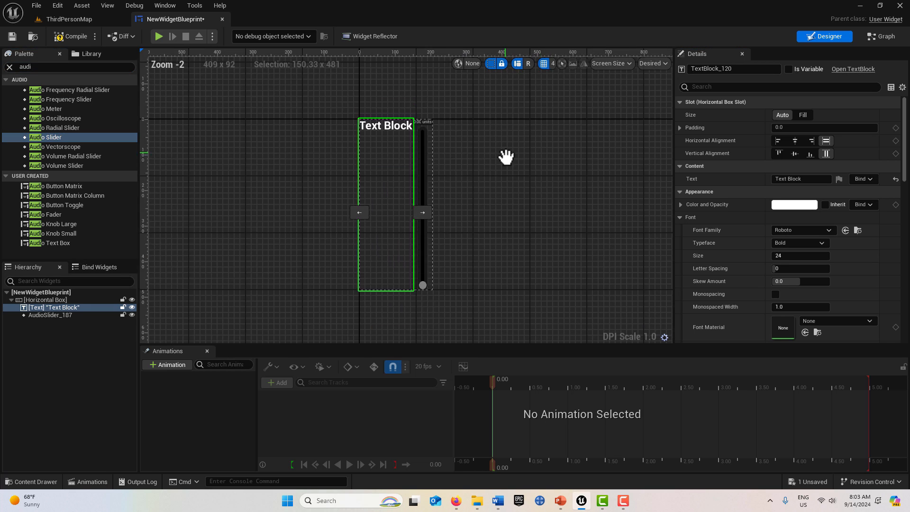
right_drag(506, 156, 479, 183)
Step: Set the audio slider's orientation to Horizontal
click(72, 314)
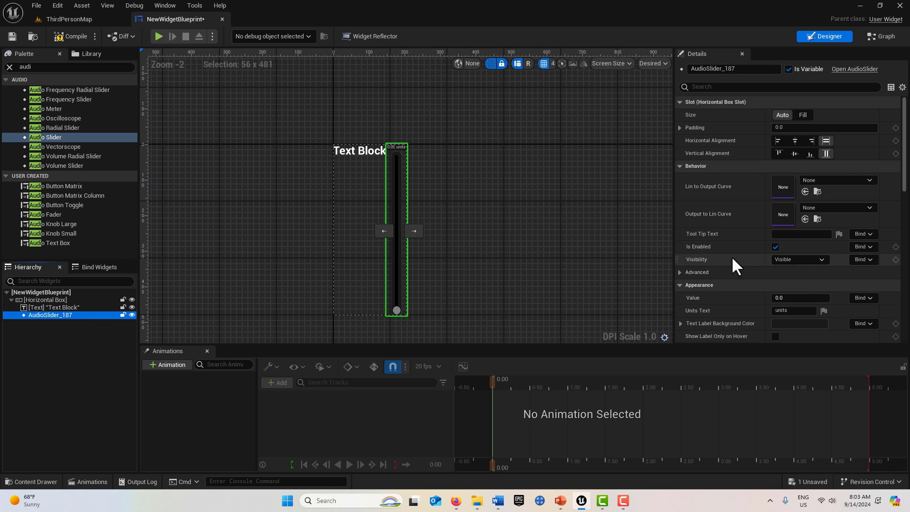
scroll(808, 279, down, 1)
scroll(808, 280, down, 15)
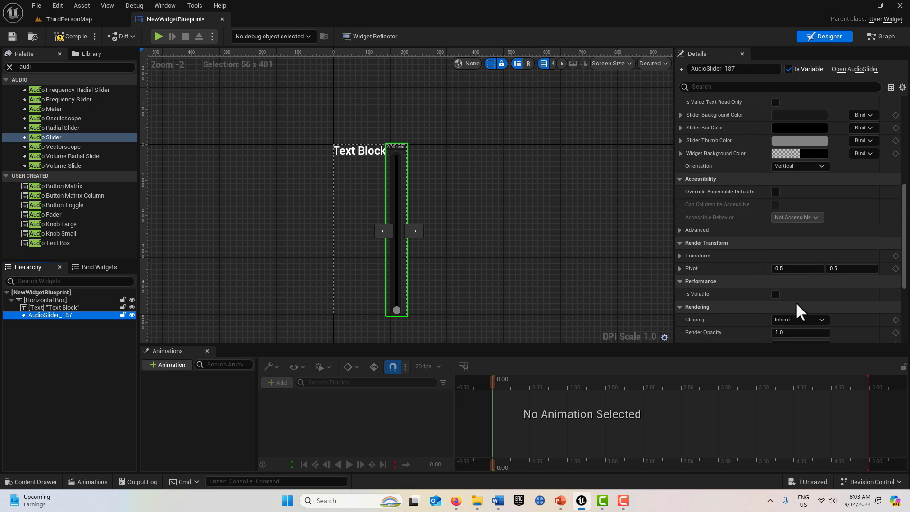
click(812, 165)
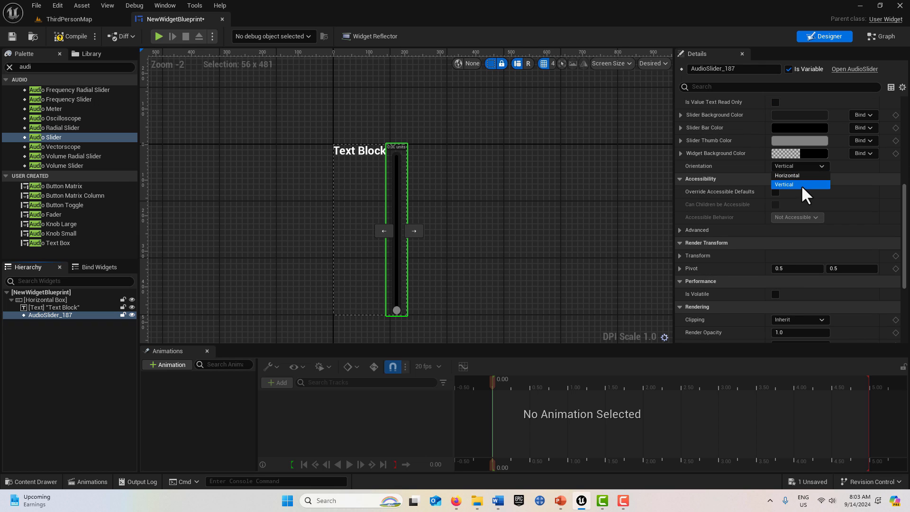
click(796, 174)
scroll(597, 235, down, 2)
scroll(586, 240, up, 2)
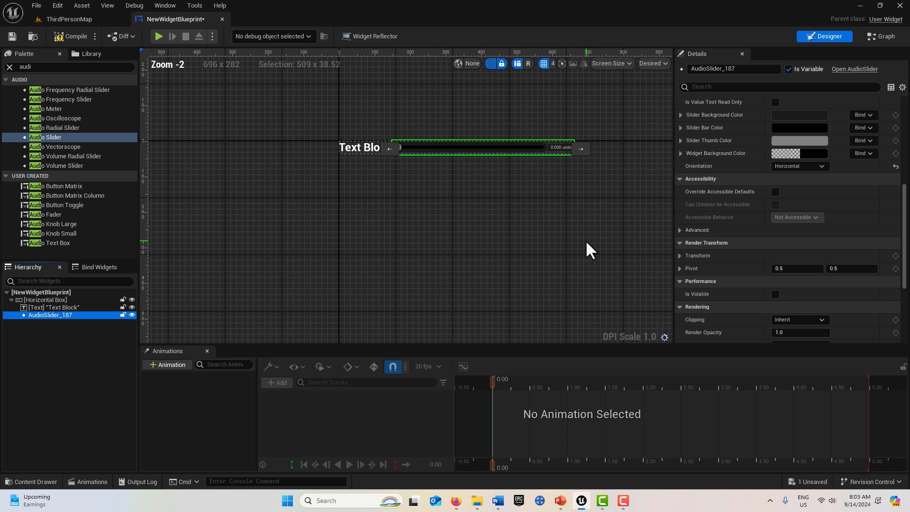
right_drag(572, 239, 424, 300)
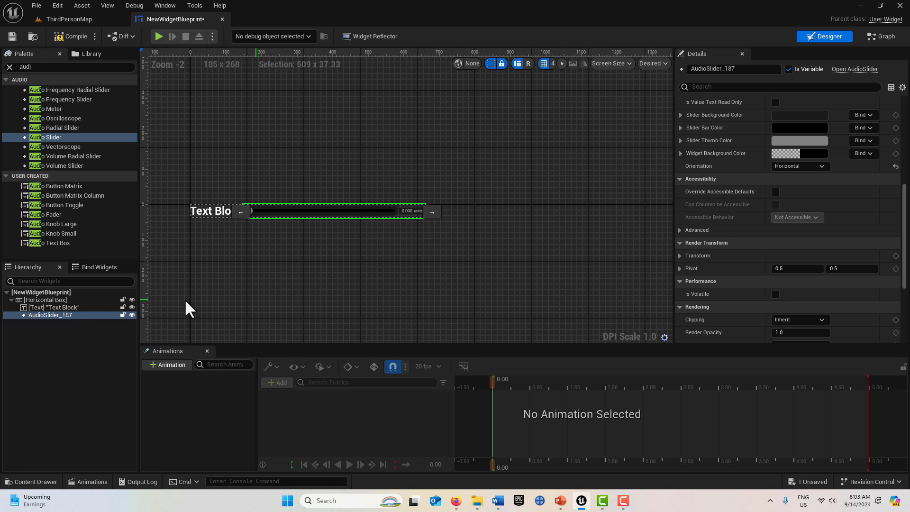
Step: Change the text block's content to "audio" and deselect it
click(71, 307)
scroll(827, 194, up, 4)
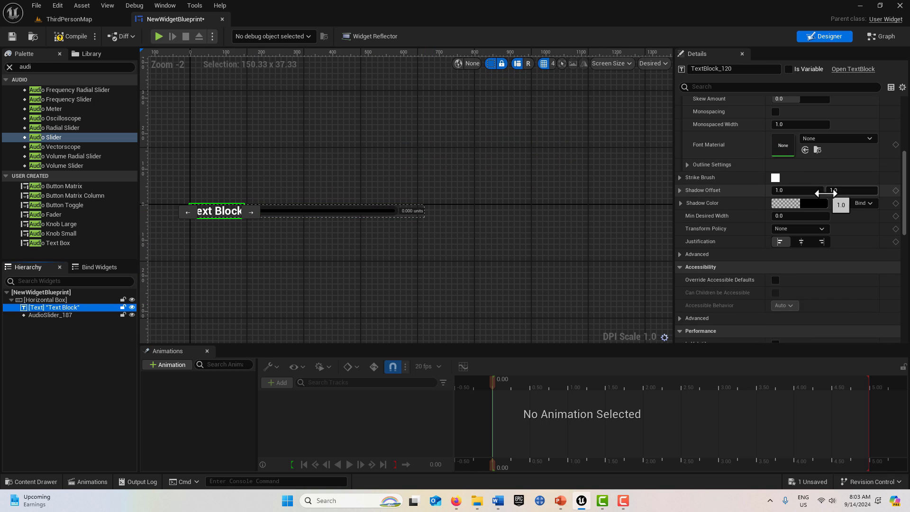
scroll(819, 170, up, 2)
click(813, 178)
text(audio)
key(Return)
click(462, 237)
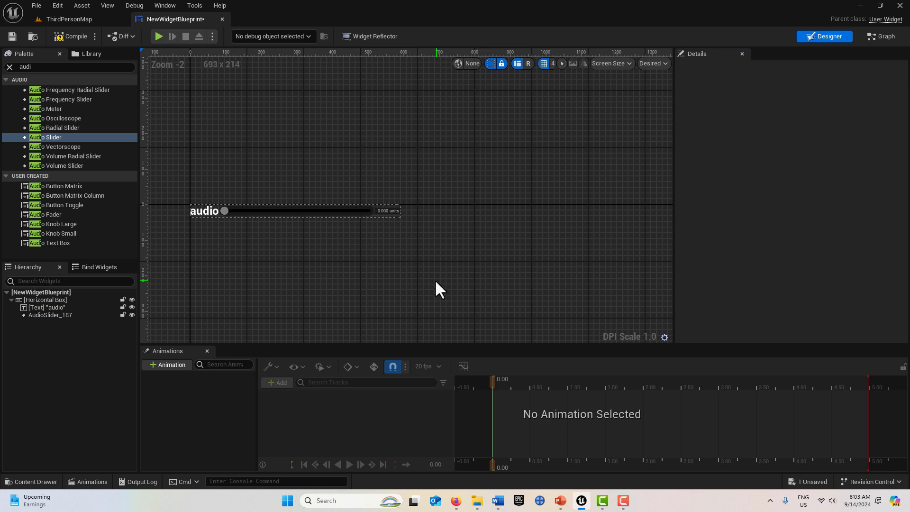
Step: Try different vertical and horizontal slot alignments on the audio slider, restoring both to fill
scroll(426, 287, up, 2)
right_drag(427, 286, 570, 302)
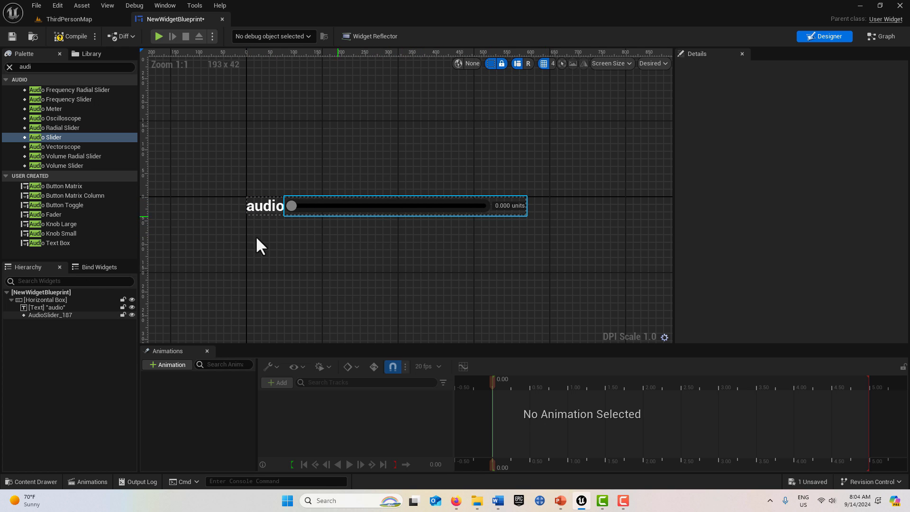
click(38, 314)
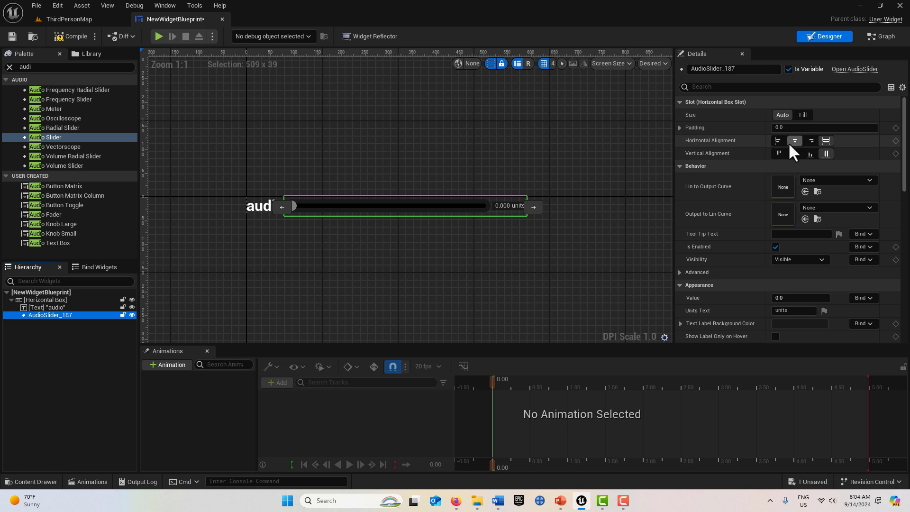
click(792, 154)
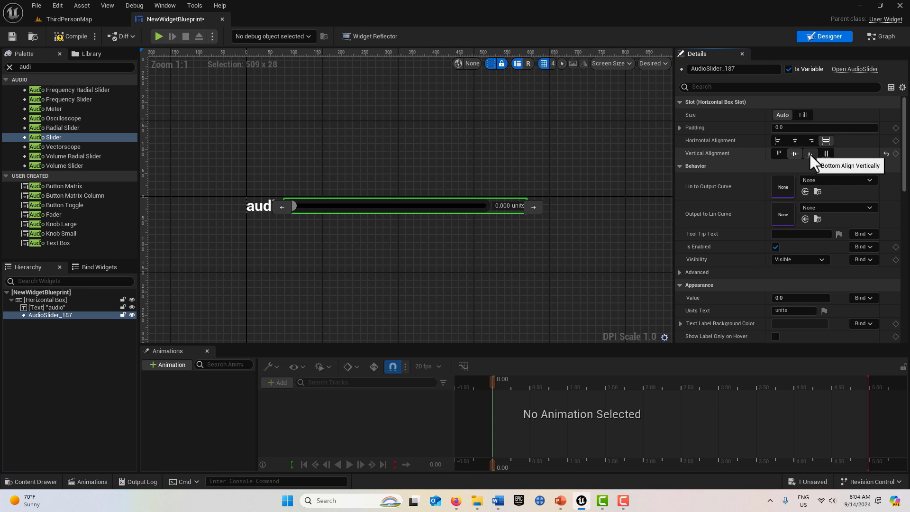
click(808, 153)
click(825, 153)
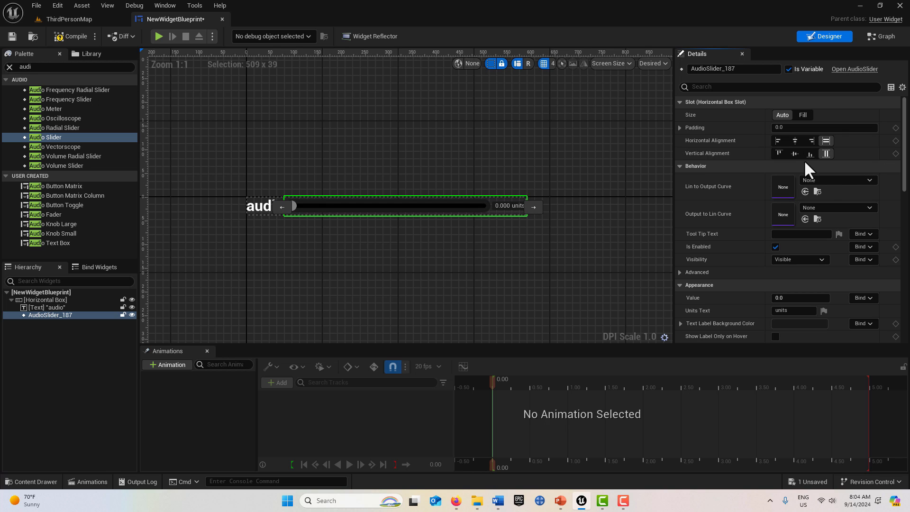
click(793, 141)
click(774, 142)
click(810, 141)
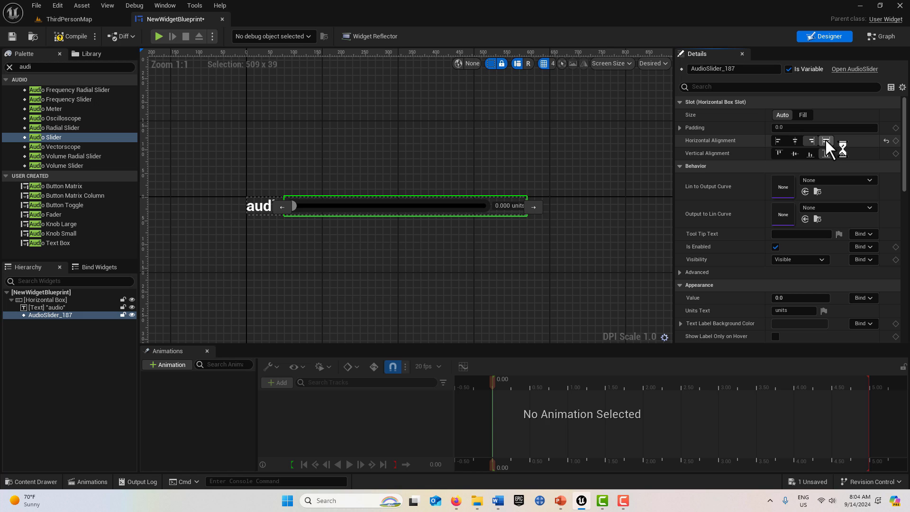
click(826, 140)
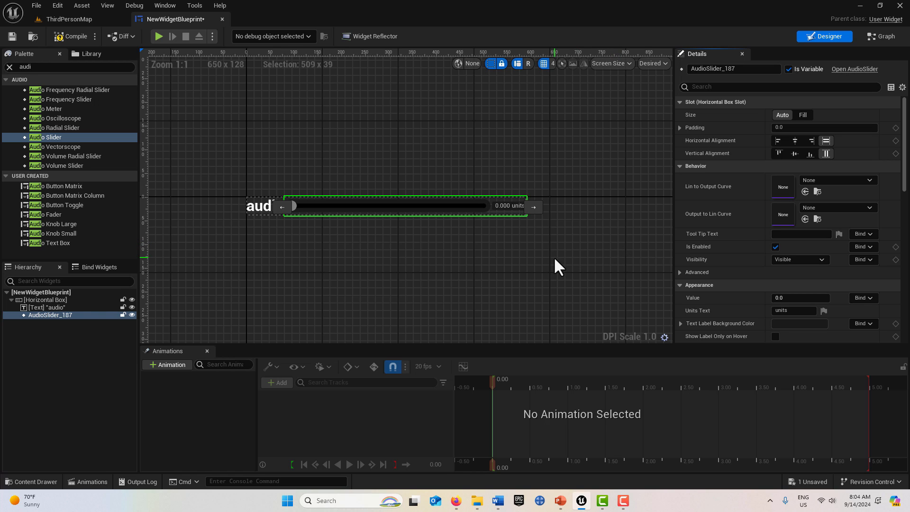
Step: Wrap the audio slider with a Size Box
right_click(71, 318)
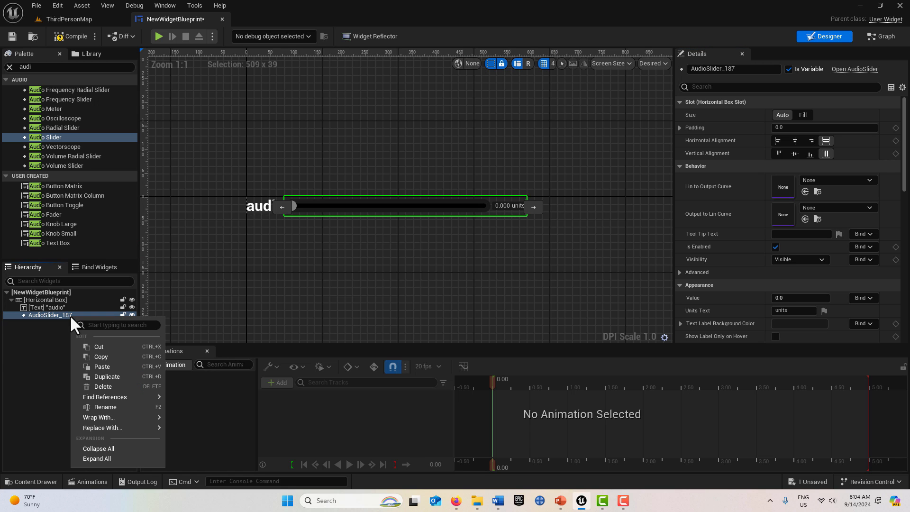
mouse_move(120, 416)
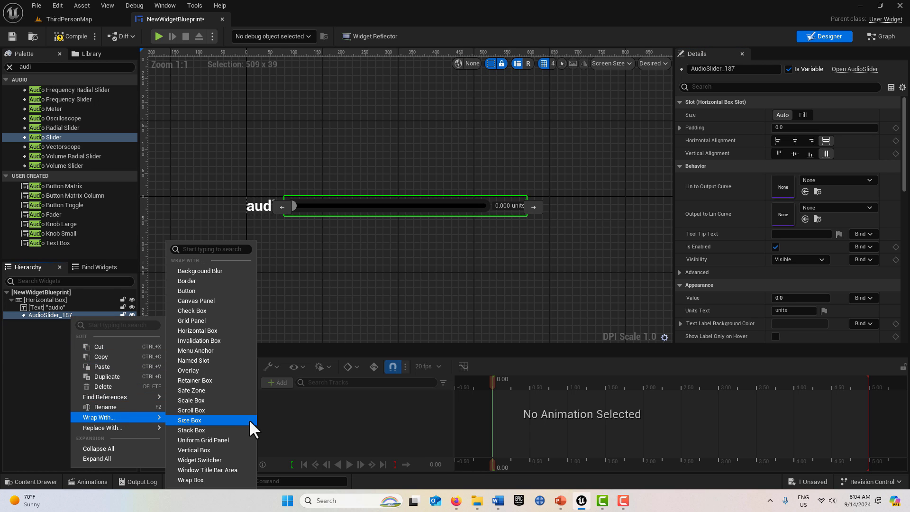
click(221, 423)
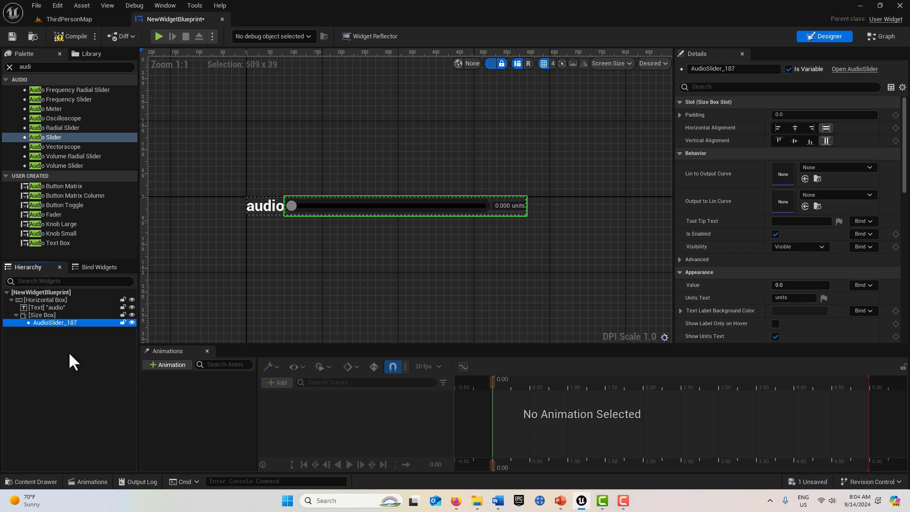
click(64, 323)
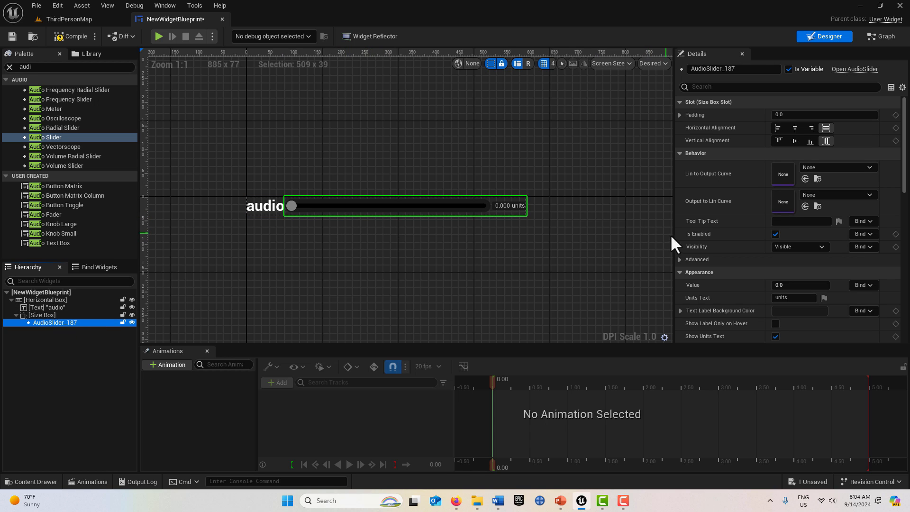
Step: Enable the Size Box's Width Override and set it to 150
click(57, 315)
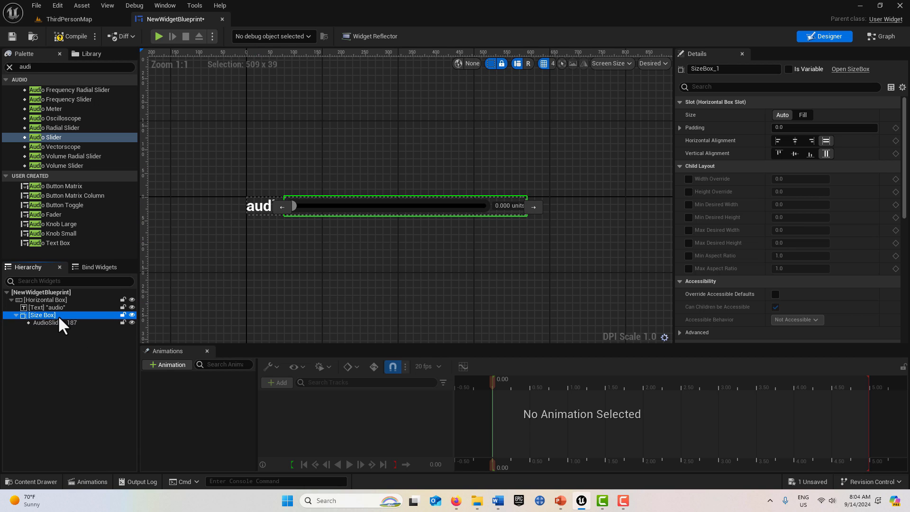
click(688, 179)
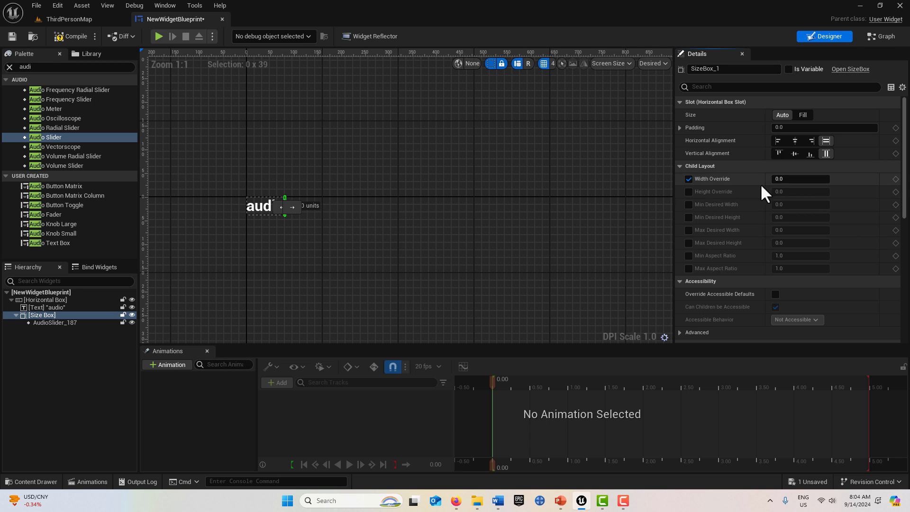
click(798, 178)
text(150)
key(Return)
click(351, 275)
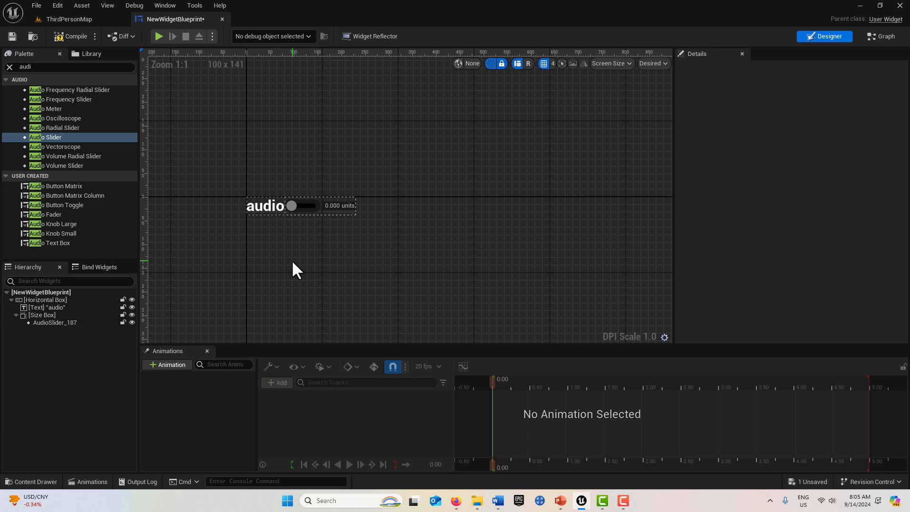
scroll(286, 233, up, 4)
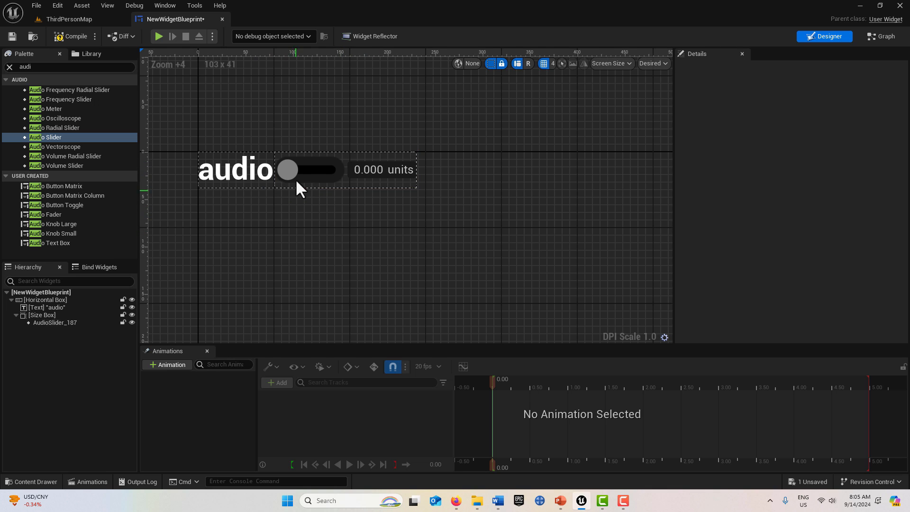
scroll(324, 222, down, 1)
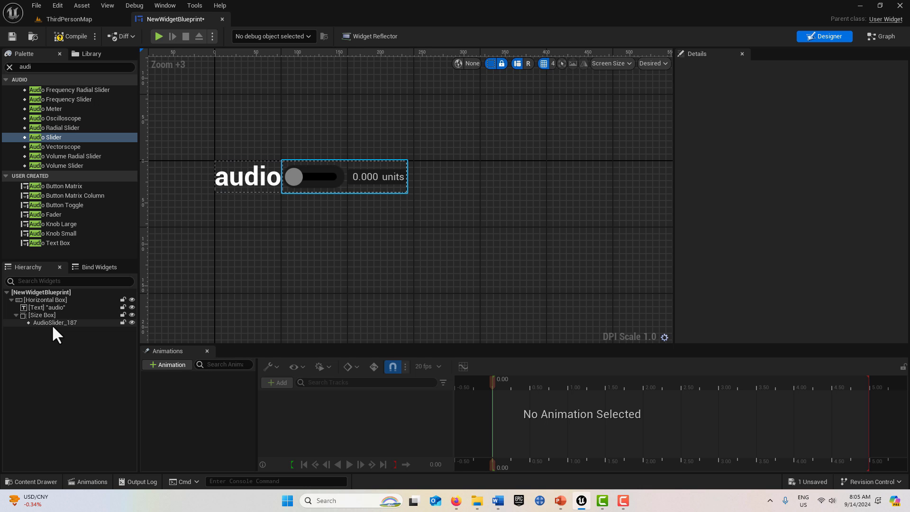
scroll(455, 216, down, 2)
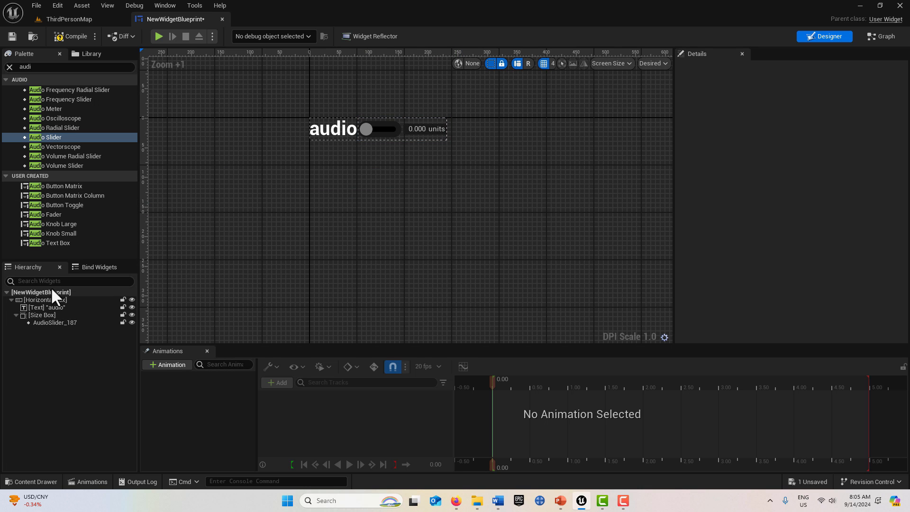
Step: Delete the Horizontal Box with its contents and add a Vertical Box as the widget's root
click(49, 301)
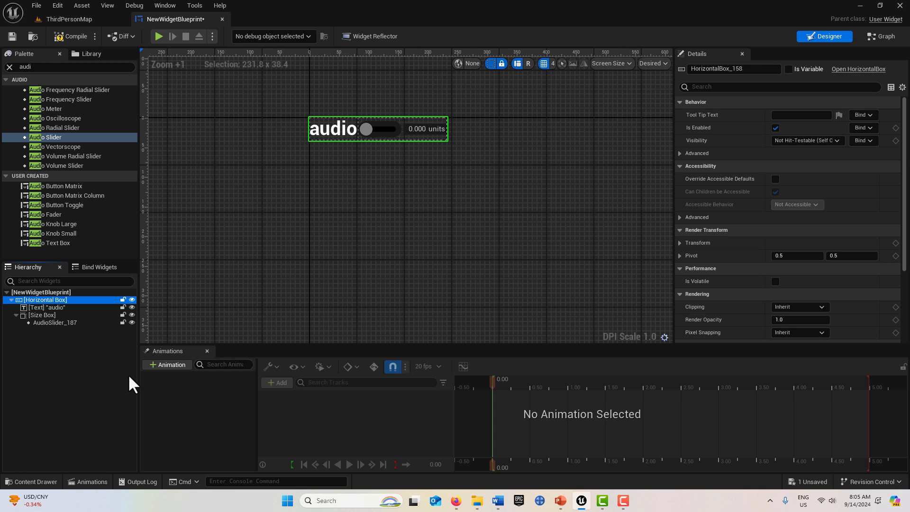
key(Delete)
click(43, 68)
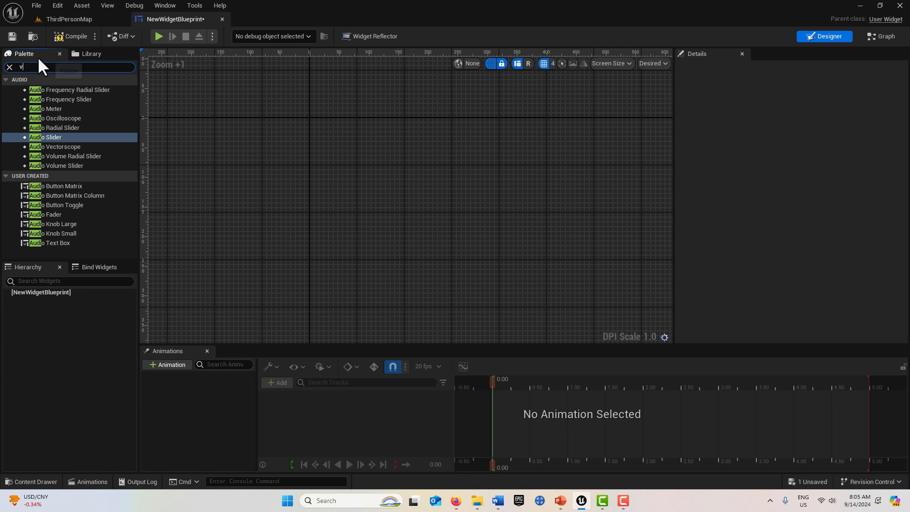
text(verti)
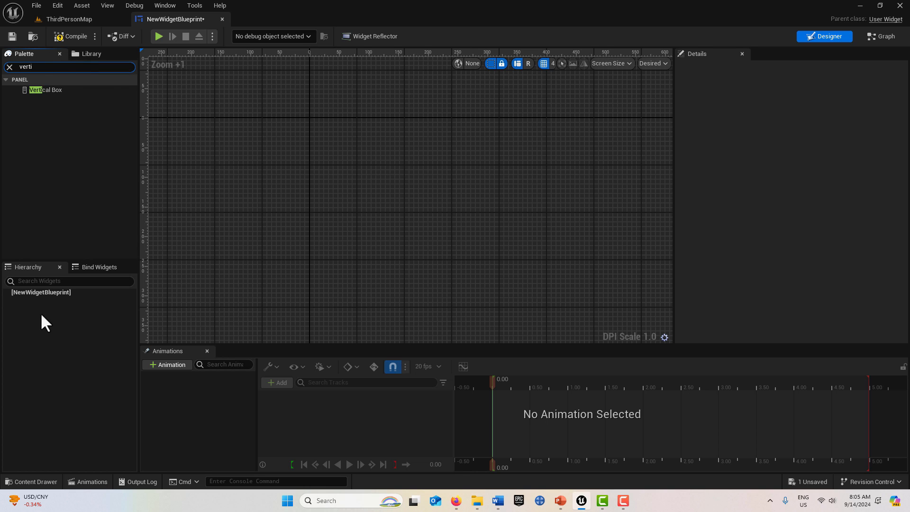
drag(56, 89, 357, 162)
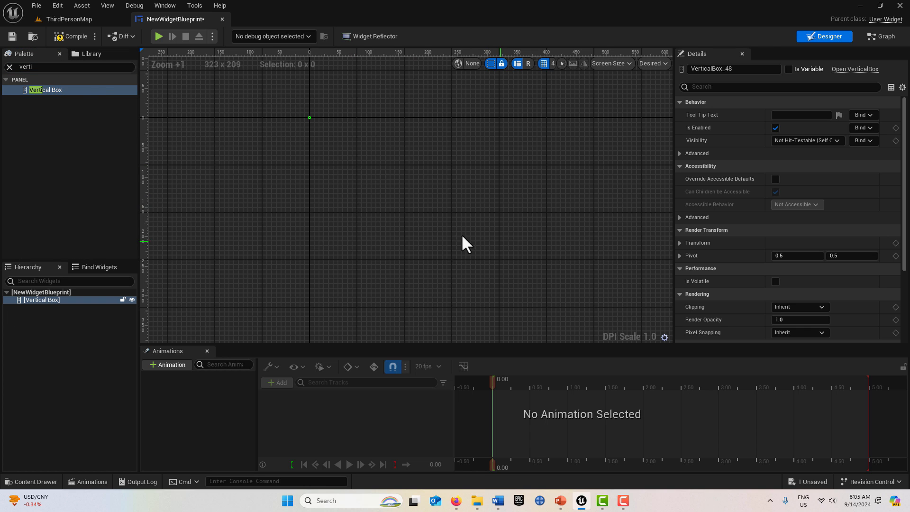
Step: Add a Text widget inside the Vertical Box
click(48, 65)
text(text)
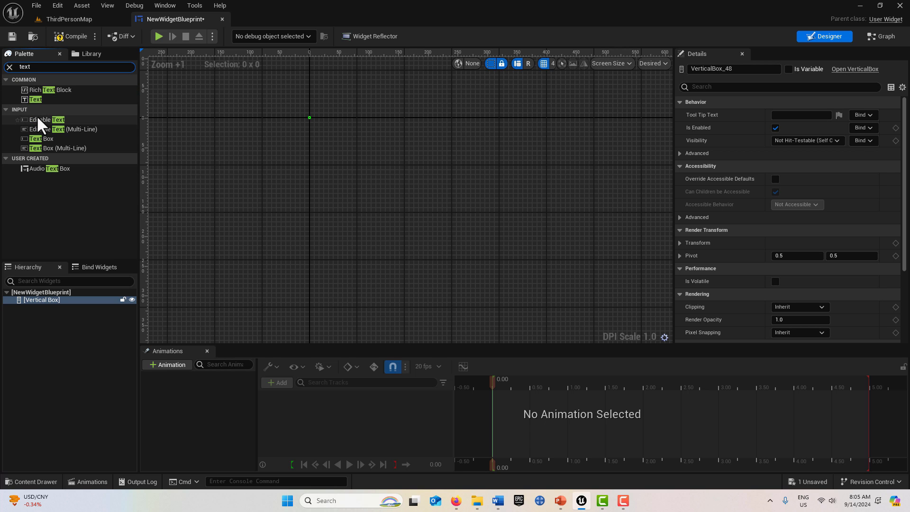
drag(36, 97, 63, 299)
right_drag(341, 209, 417, 220)
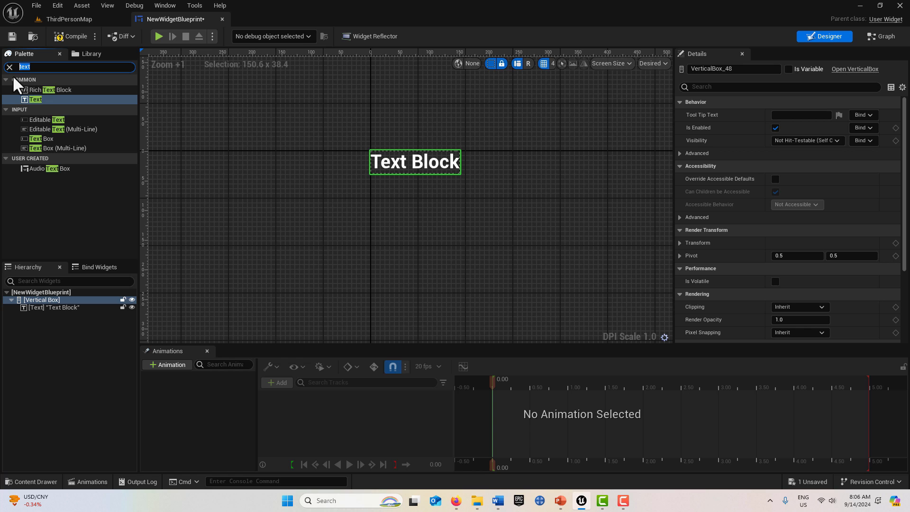
Step: Add an Image widget to the Vertical Box, below the text block
text(image)
drag(45, 90, 48, 218)
drag(52, 307, 52, 300)
scroll(427, 226, up, 2)
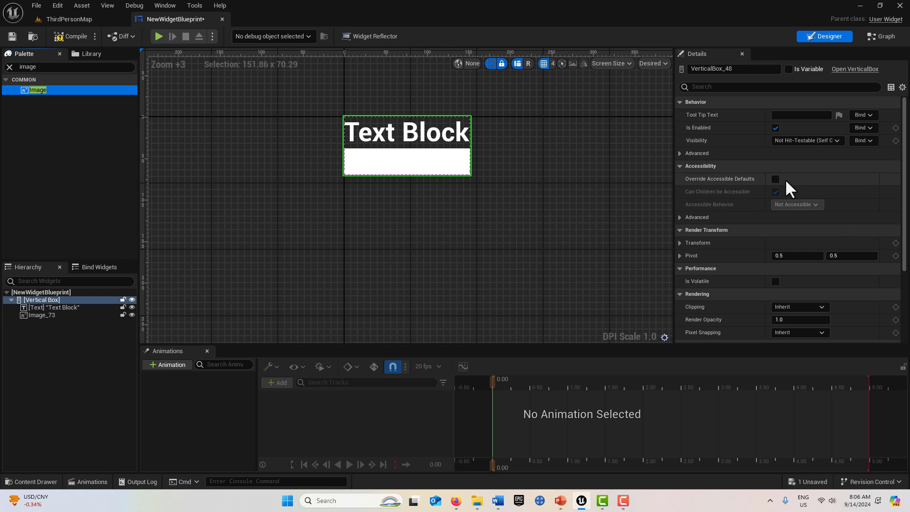
scroll(750, 194, down, 1)
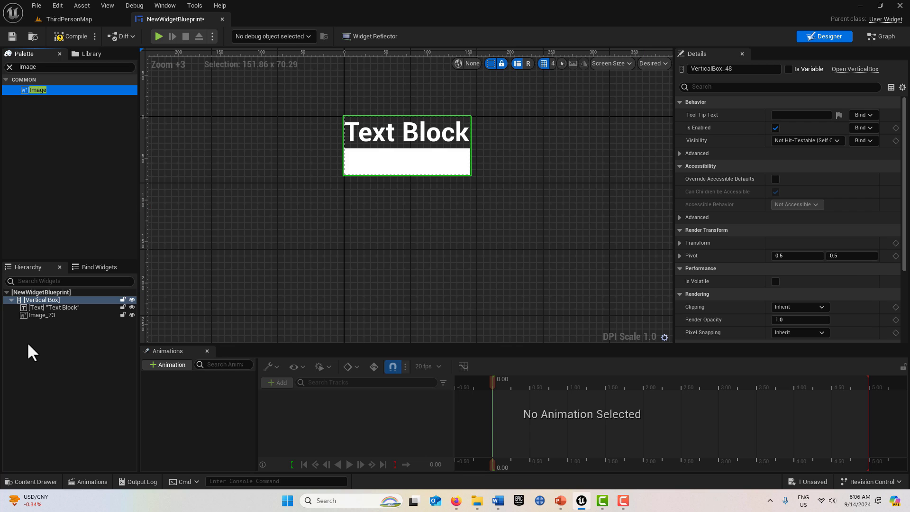
Step: Expand the image's Brush and Image Size settings and try to adjust the Y size
click(39, 315)
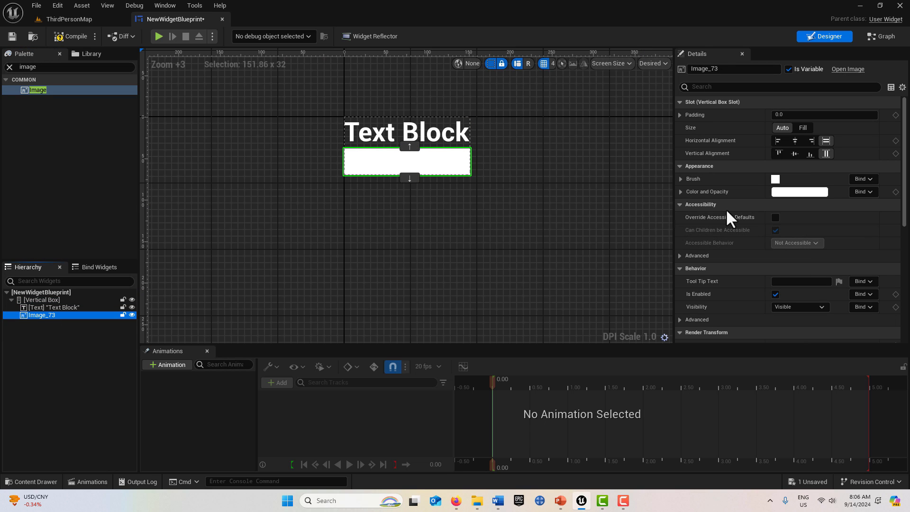
click(681, 178)
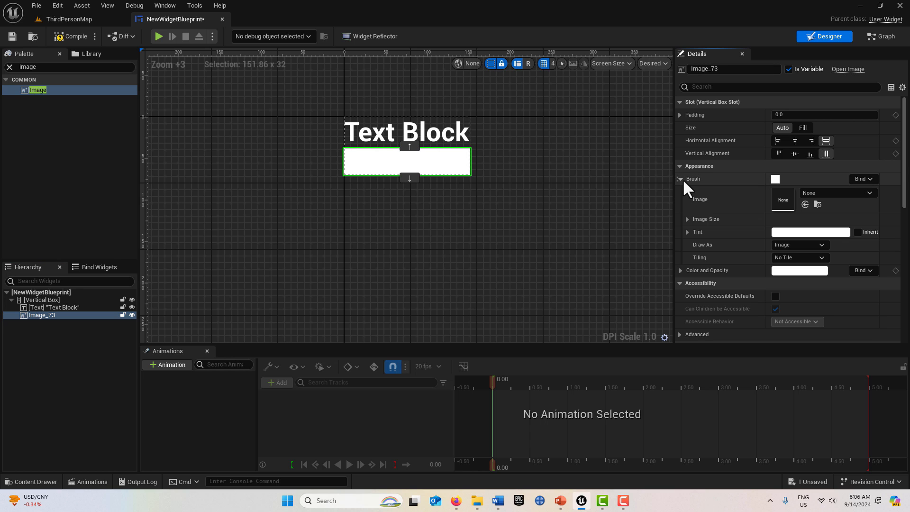
click(686, 219)
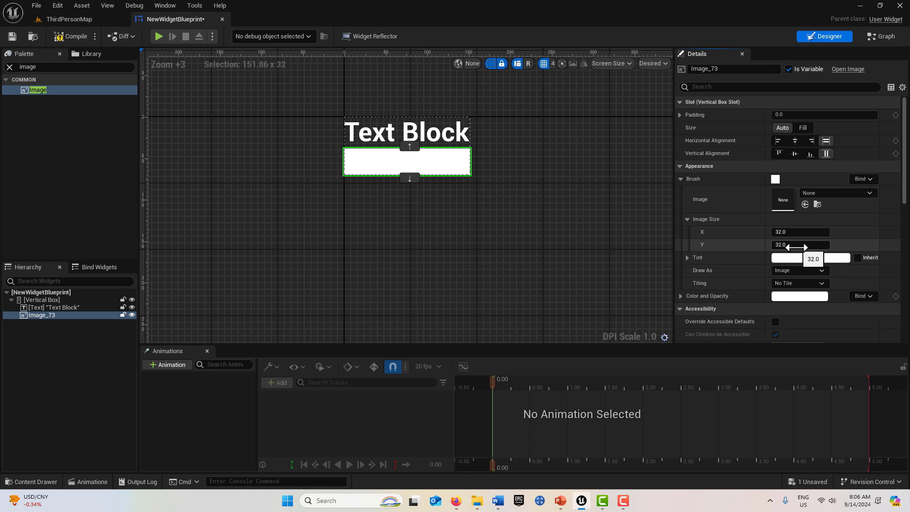
mouse_move(793, 247)
mouse_down()
mouse_move(781, 247)
mouse_move(792, 247)
mouse_up()
drag(792, 247, 782, 247)
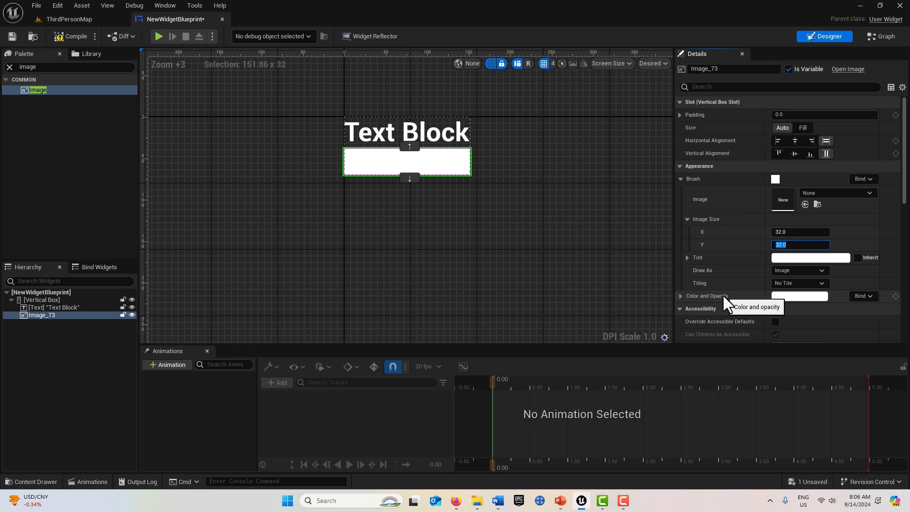
Step: Wrap the image with a Size Box
click(54, 314)
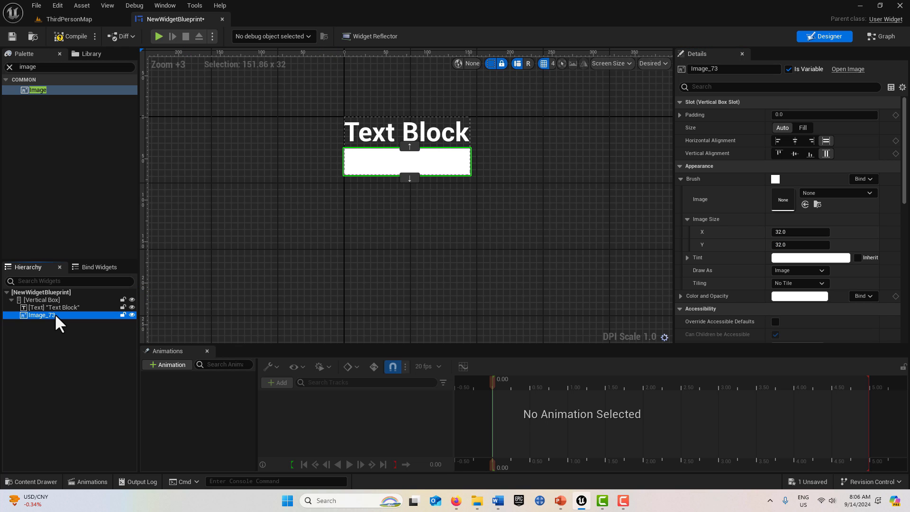
right_click(54, 314)
mouse_move(101, 418)
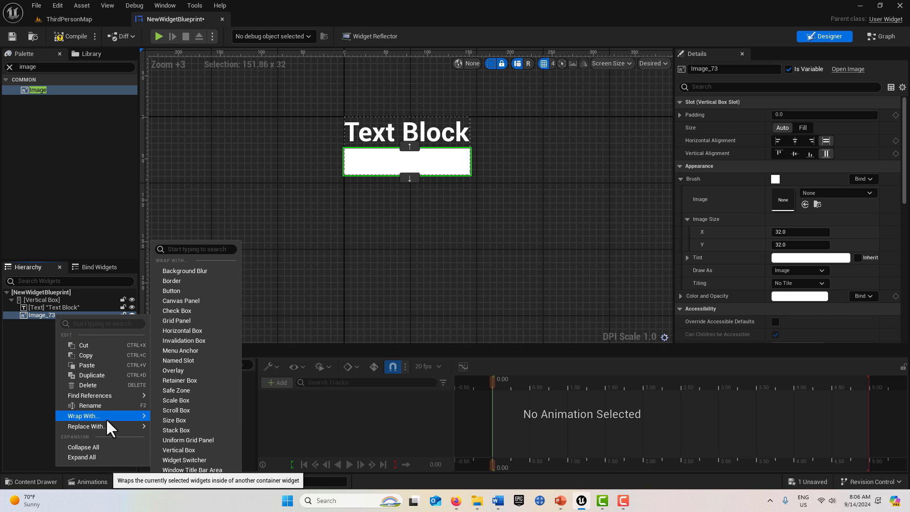
click(182, 419)
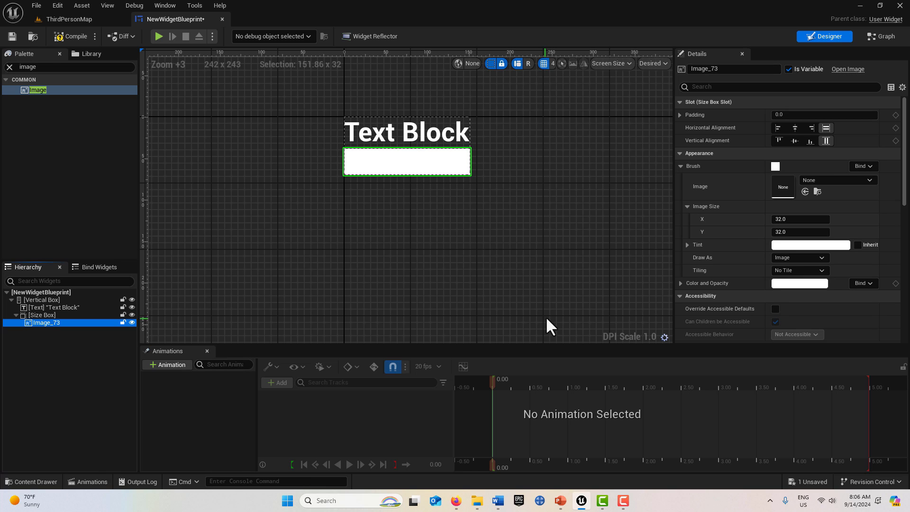
Step: Enable the Size Box's Height Override, set it to about 3.66, and deselect the Size Box
click(56, 316)
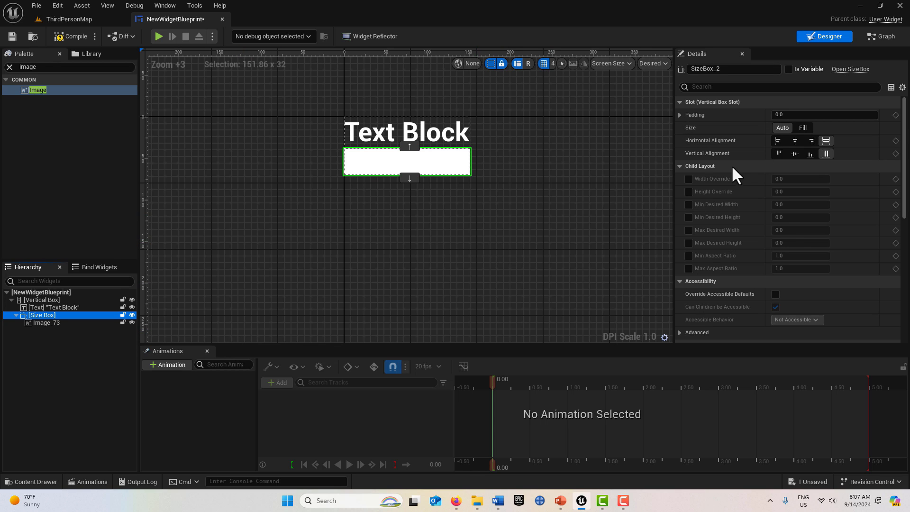
click(688, 192)
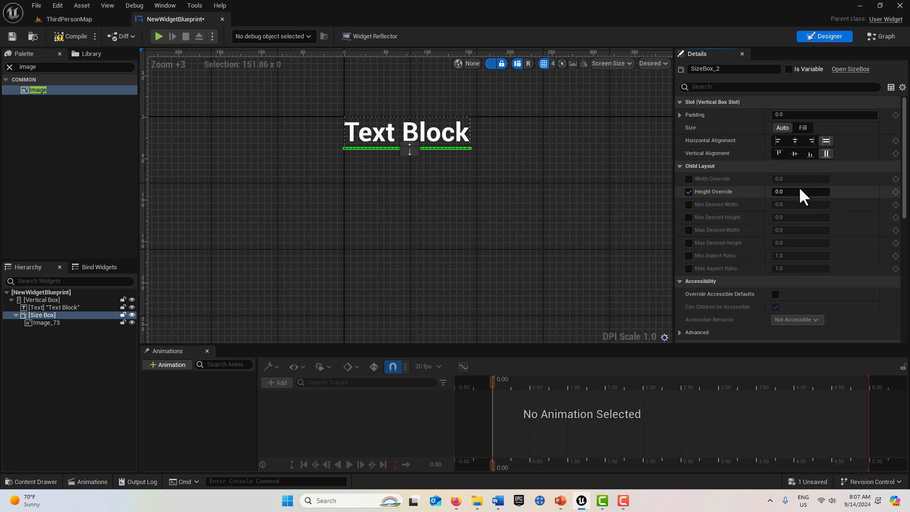
drag(803, 189, 809, 189)
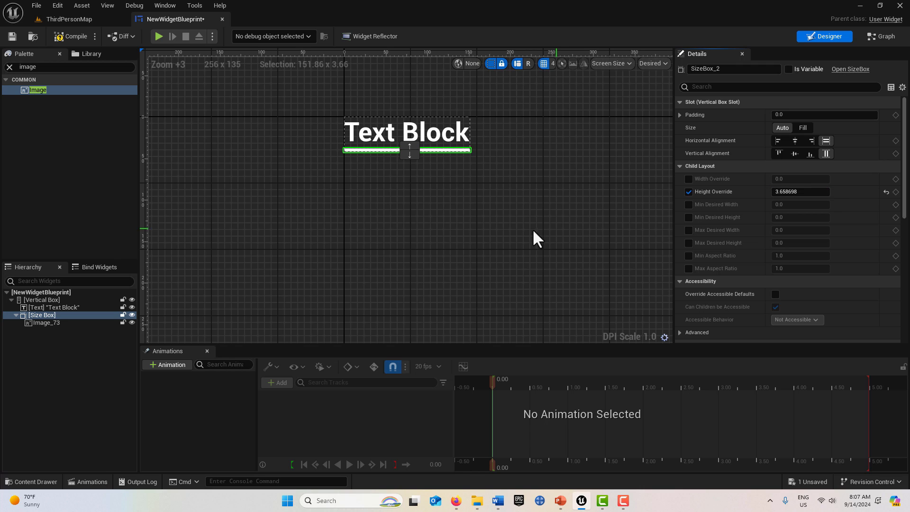
click(447, 231)
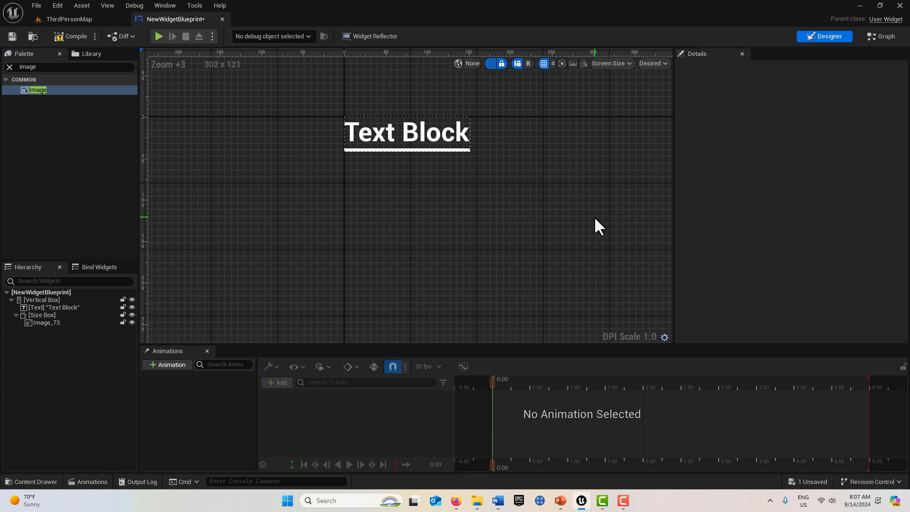
Step: Compare the padding and alignment slot settings of the image and its Size Box
double_click(66, 321)
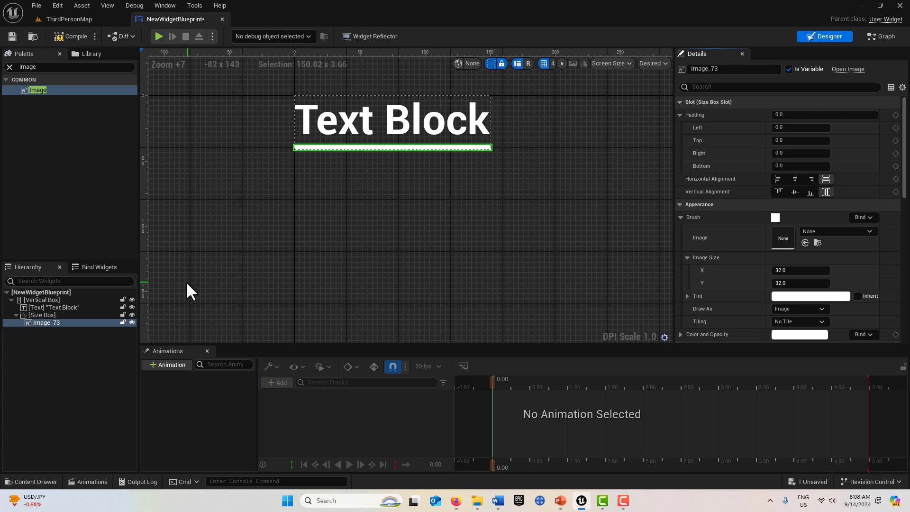
click(64, 315)
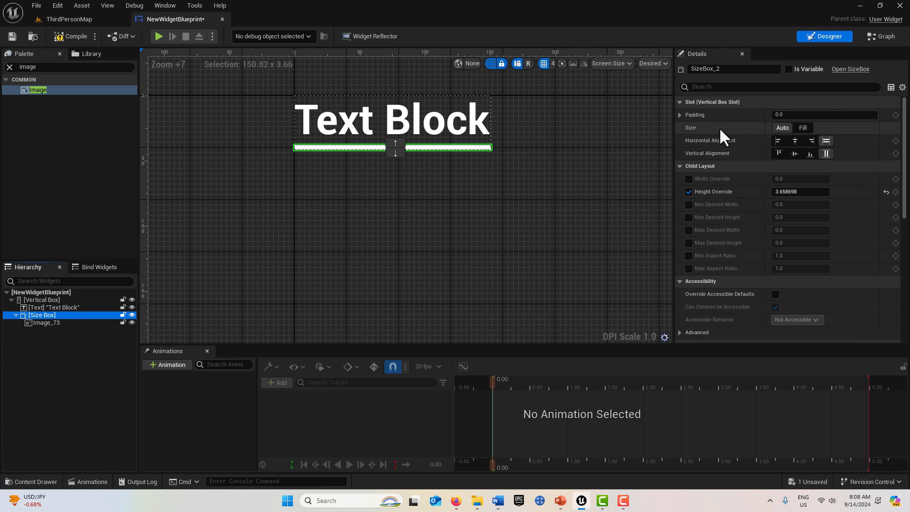
click(680, 115)
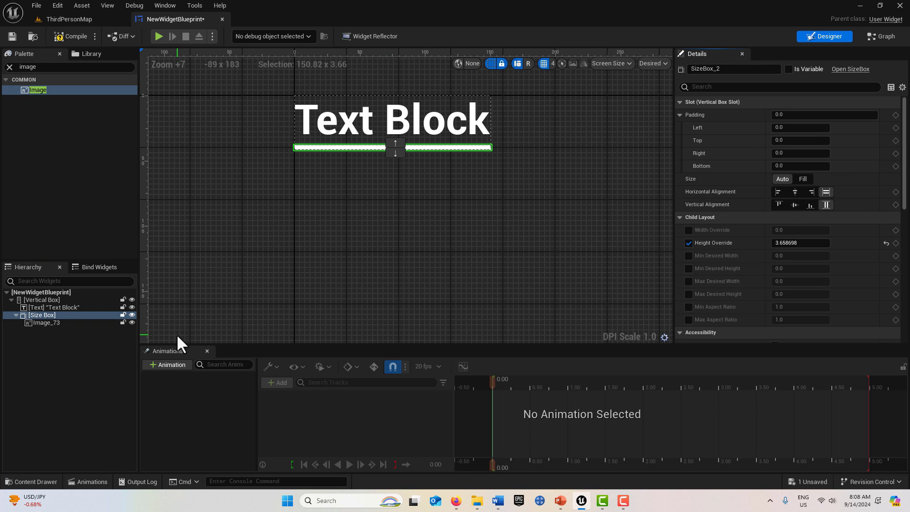
click(52, 324)
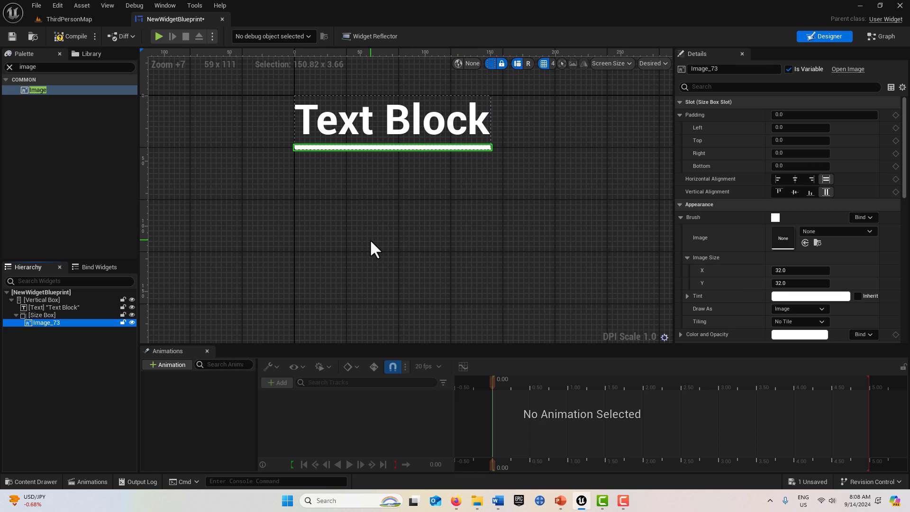
click(48, 314)
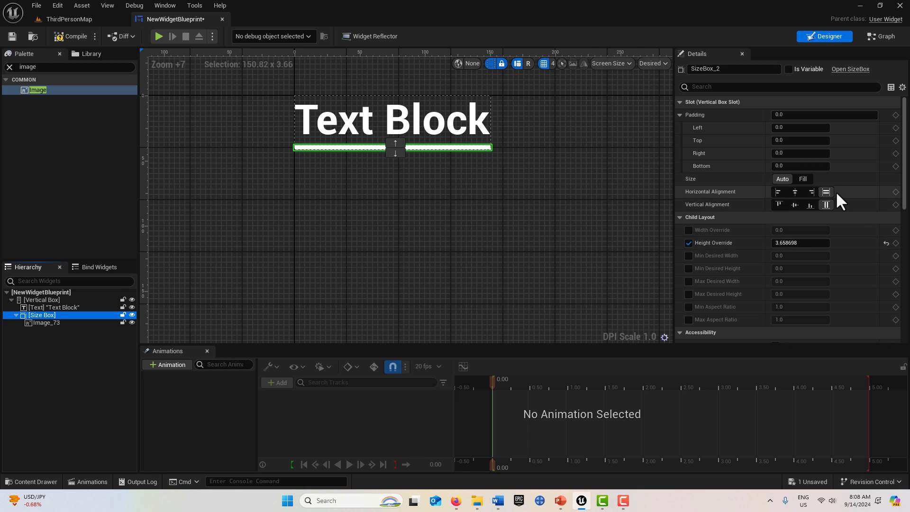
click(825, 205)
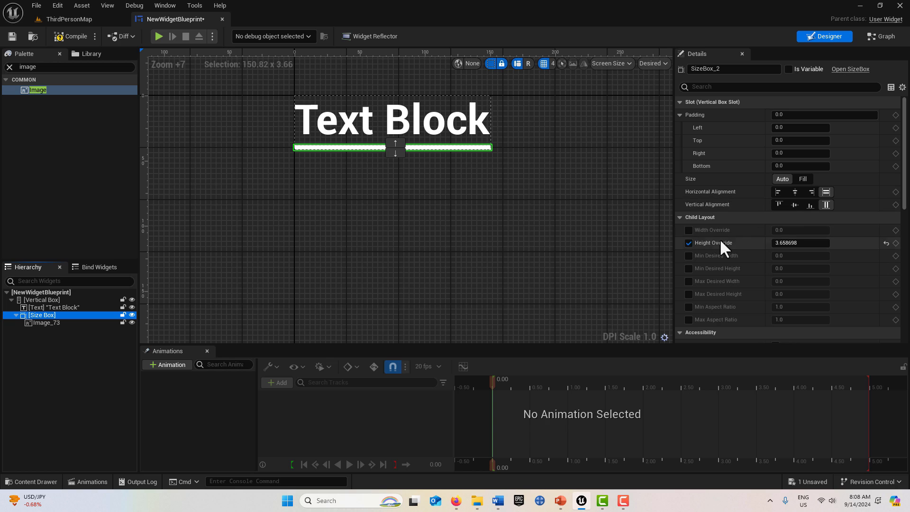
Step: Try a Width Override of about 160 on the Size Box and disable it again
click(688, 230)
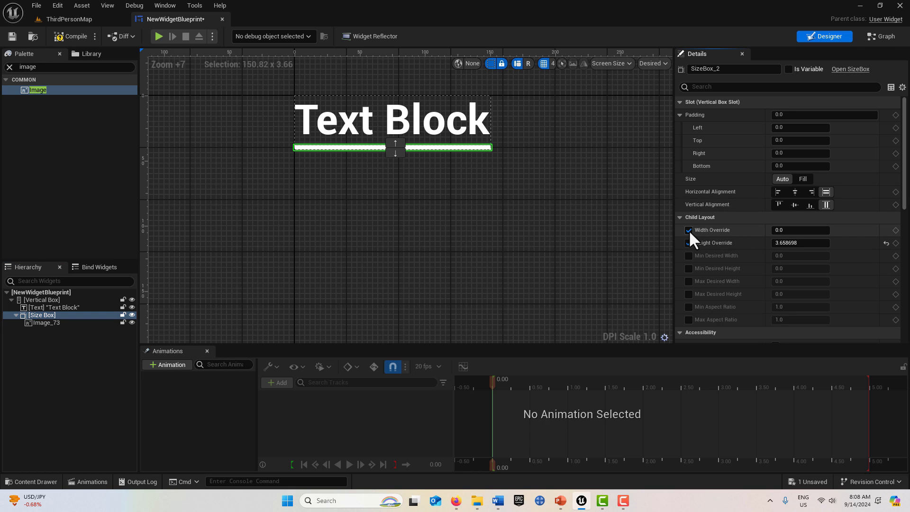
mouse_move(796, 230)
mouse_down()
mouse_move(857, 230)
mouse_move(805, 230)
mouse_up()
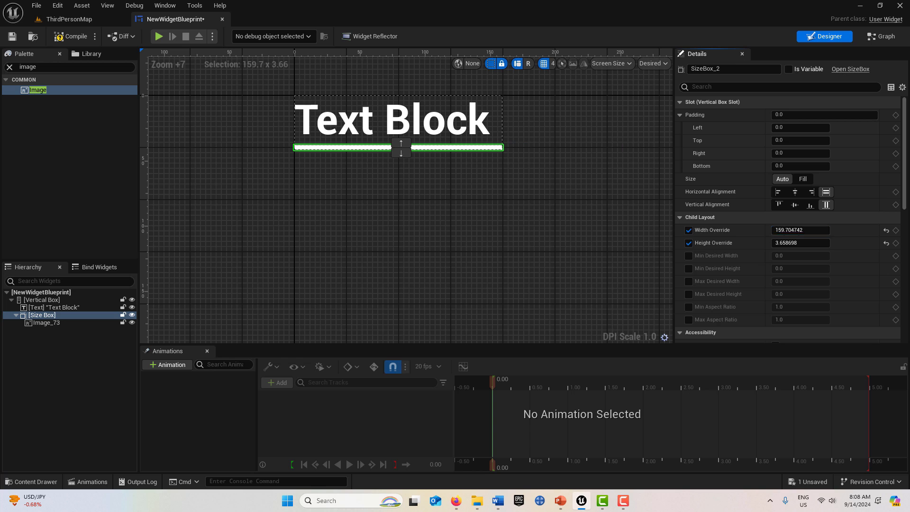
click(688, 230)
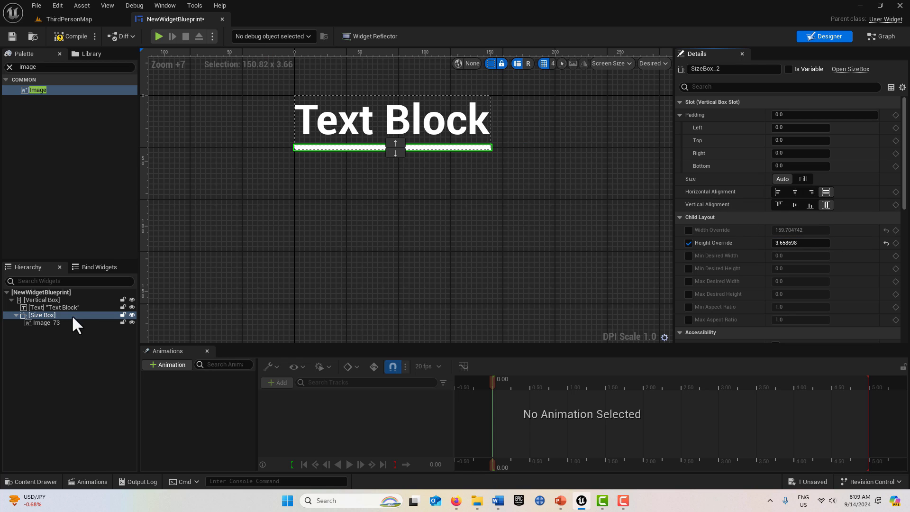
click(827, 205)
Step: Re-enable the Size Box's Width Override and try values of about 138 and 25, ending at about 147
click(689, 230)
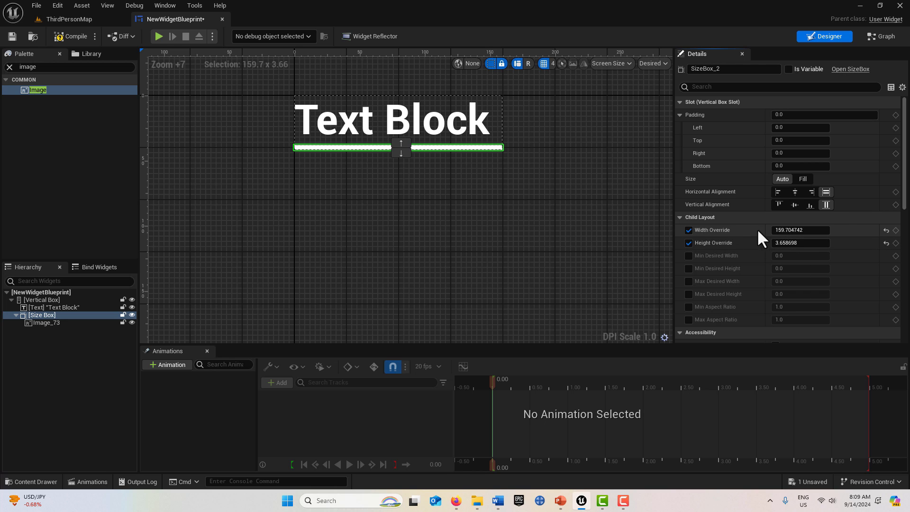
mouse_move(790, 231)
mouse_down()
mouse_move(827, 230)
mouse_move(784, 230)
mouse_up()
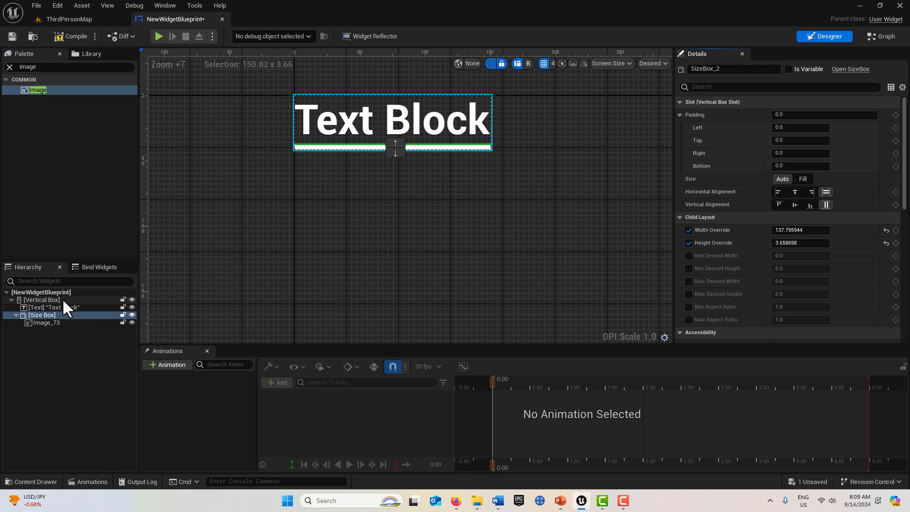
click(825, 203)
drag(790, 229, 782, 229)
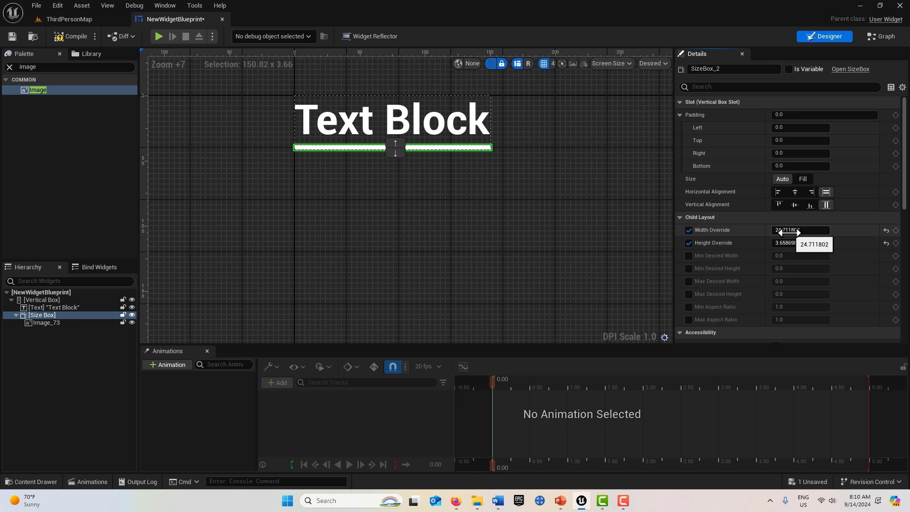
mouse_move(800, 229)
mouse_down()
mouse_move(848, 229)
mouse_move(795, 229)
mouse_up()
mouse_move(800, 231)
mouse_down()
mouse_move(819, 230)
mouse_move(796, 230)
mouse_up()
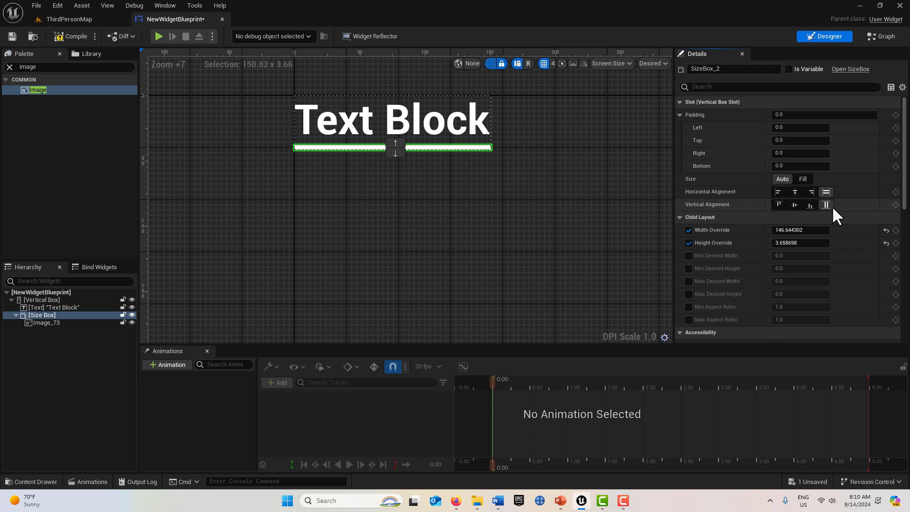
Step: Center the Size Box horizontally and set its Width Override to about 84.6 and Height Override to about 5.2
click(794, 192)
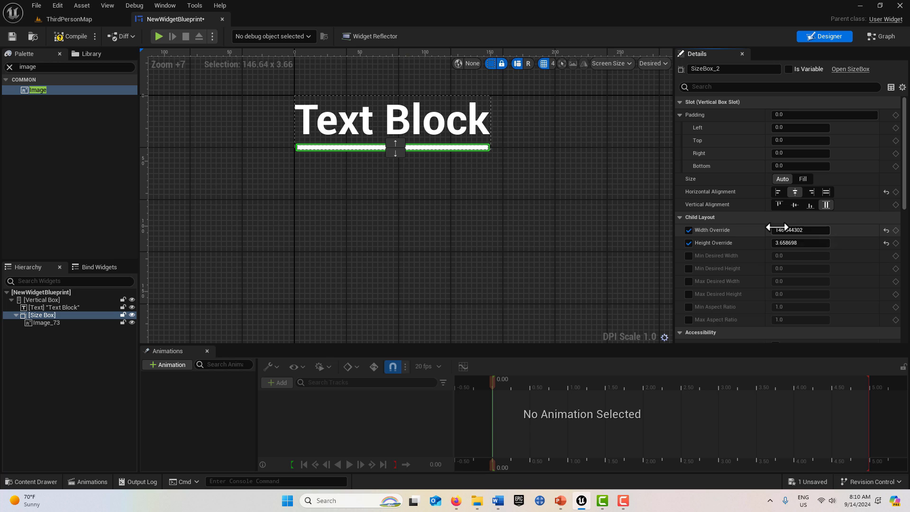
drag(776, 228, 795, 244)
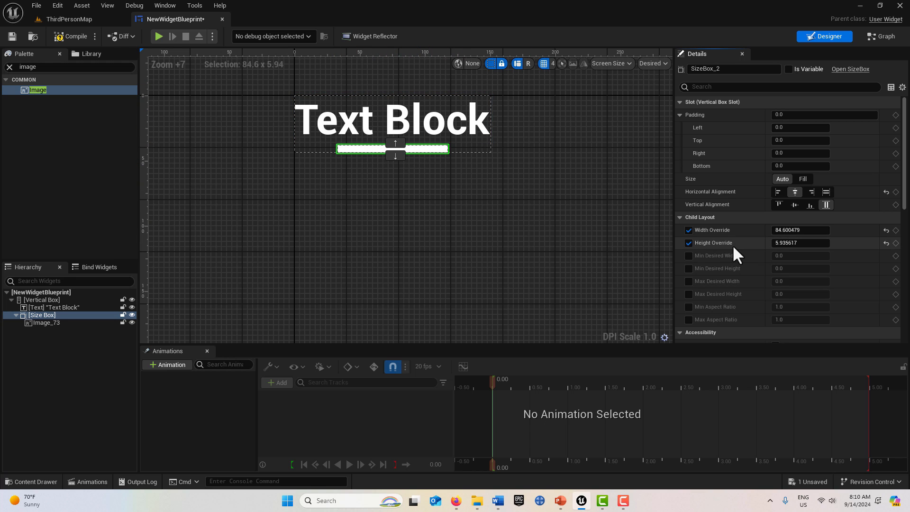
drag(785, 239, 772, 241)
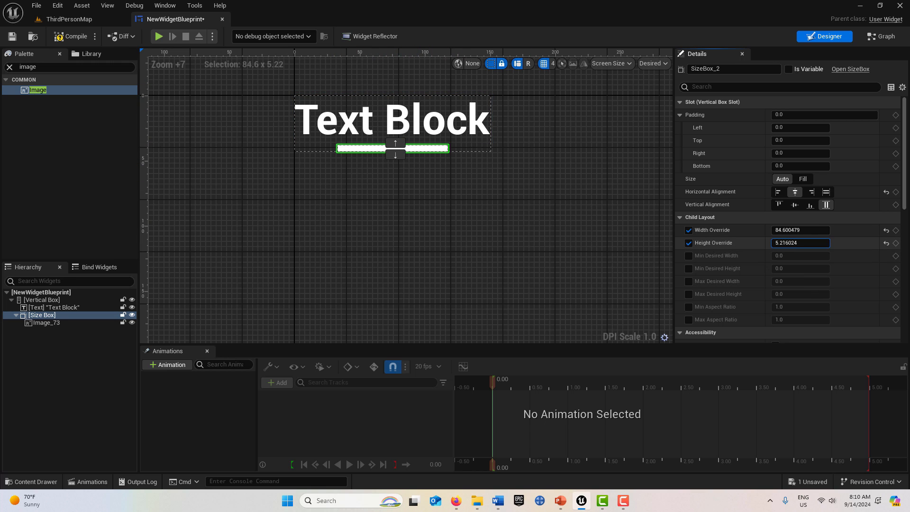
Step: Try left, right and center horizontal alignment on the Size Box, ending with fill alignment
click(777, 191)
click(808, 193)
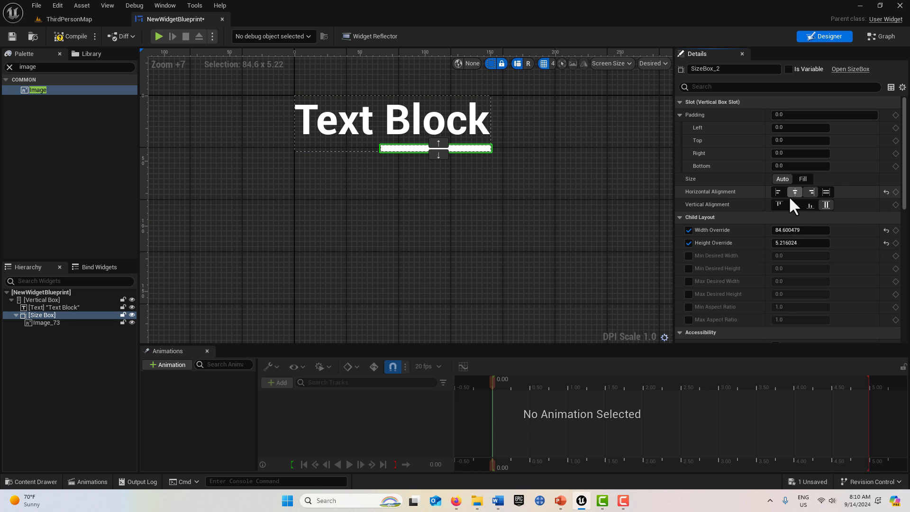
click(789, 195)
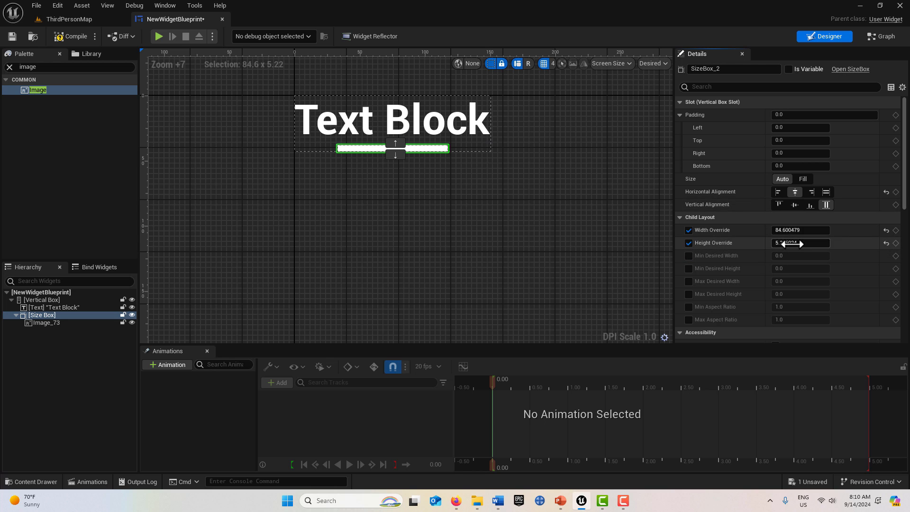
click(824, 192)
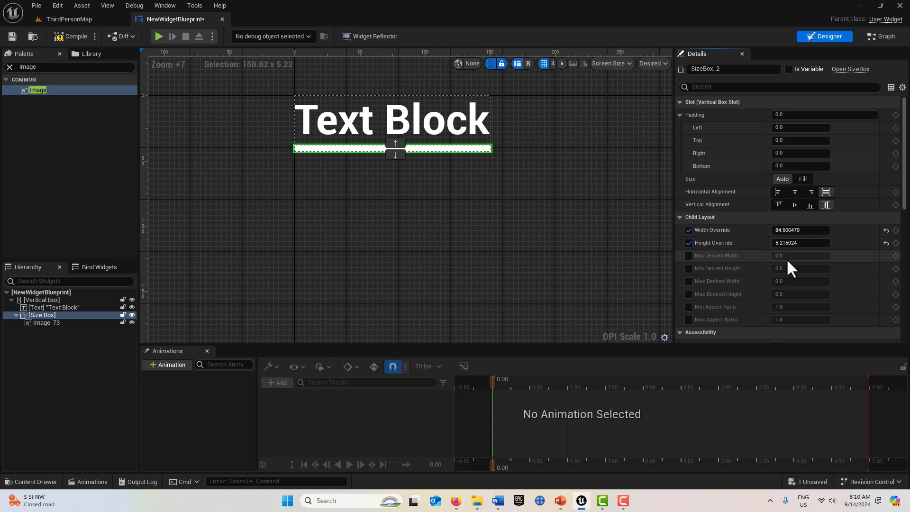
Step: Try a Width Override of about 678 on the Size Box, reduce it to about 131, and deselect the box
drag(799, 230, 833, 230)
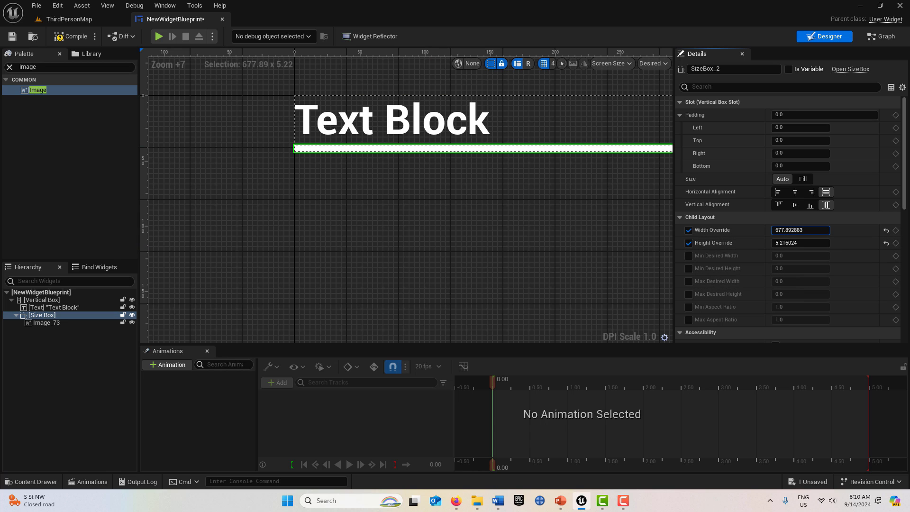
drag(603, 147, 395, 149)
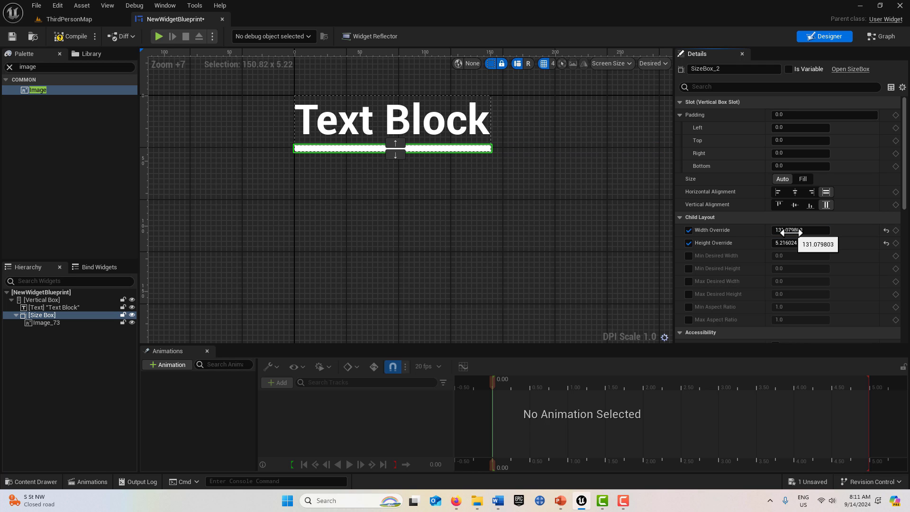
click(458, 309)
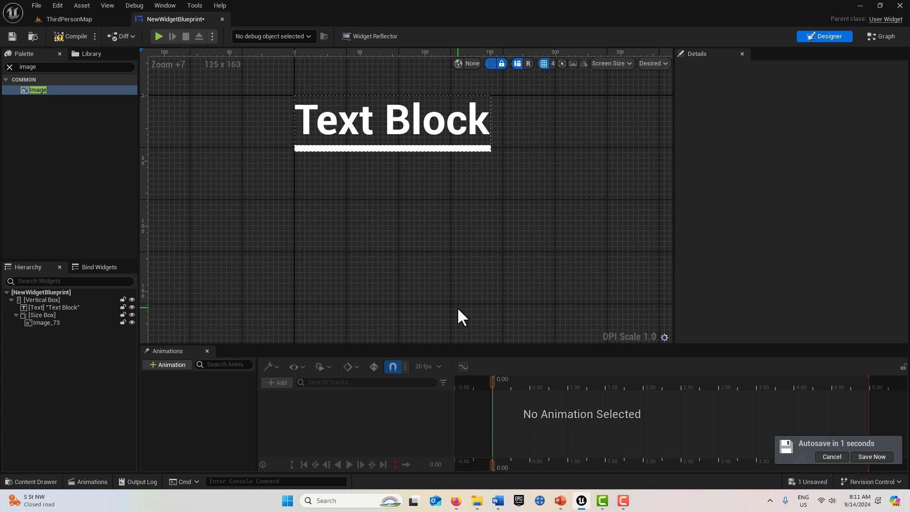